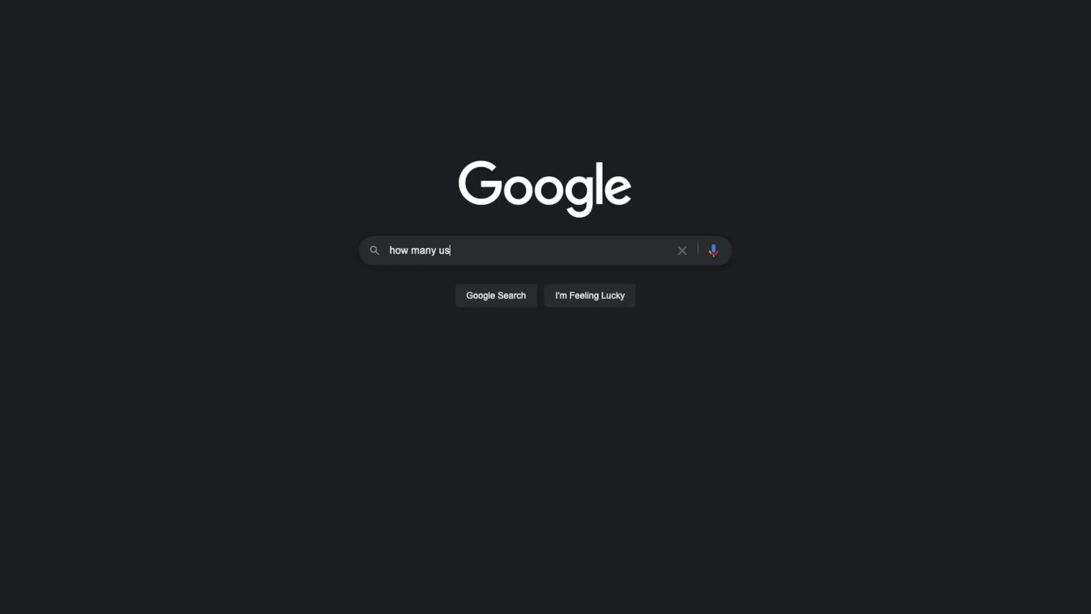
# Search Google for 'how many users on instagram'
pyautogui.press('Return')
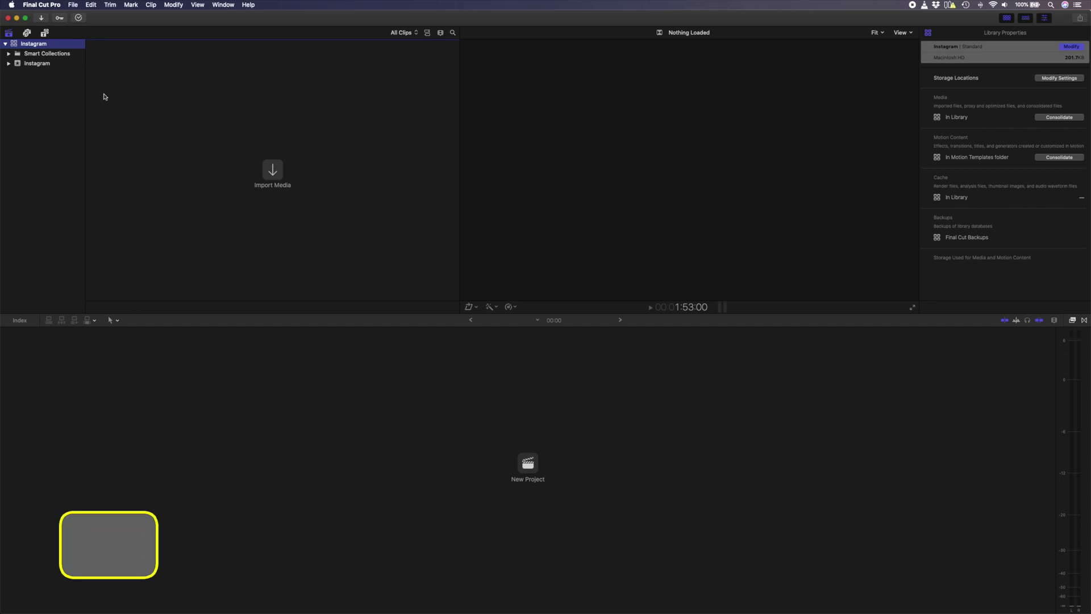
# Start a new project with Cmd+N, set Video Format to Custom, and select the resolution value
pyautogui.press('super+n')
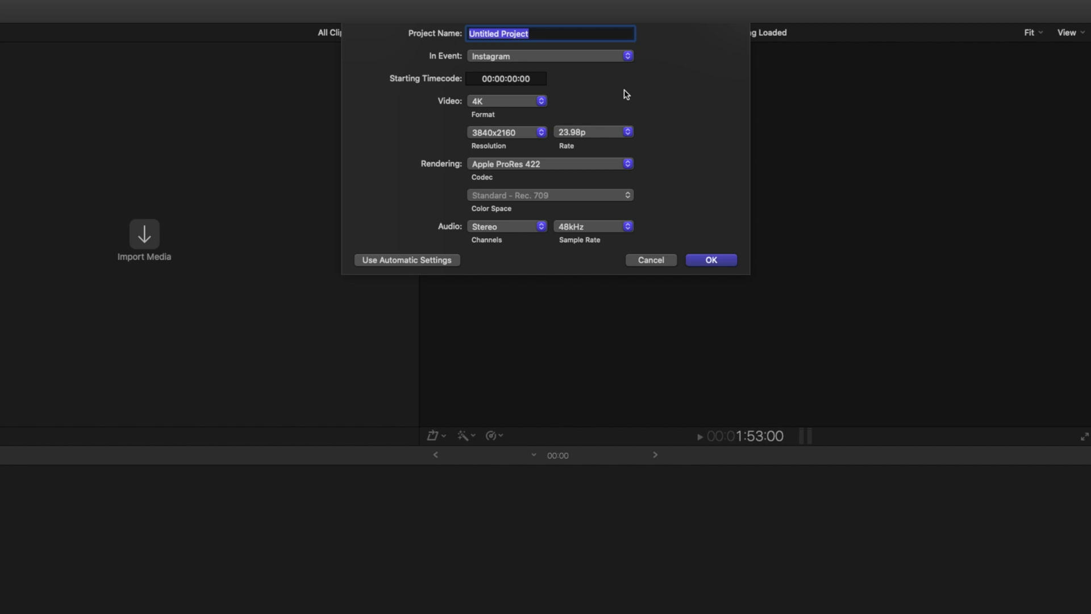
pyautogui.click(545, 103)
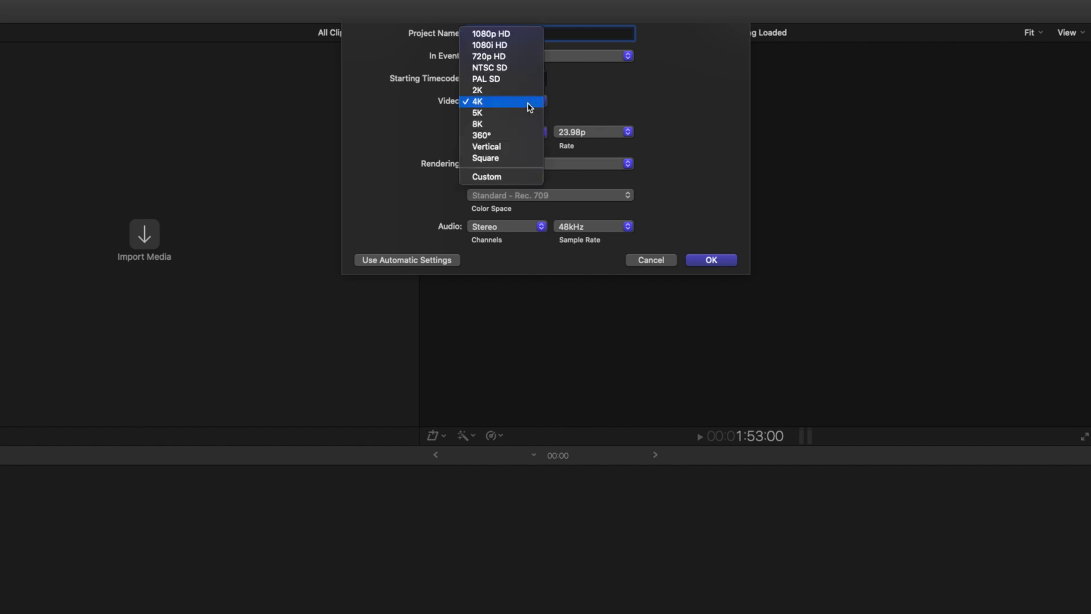
pyautogui.click(508, 179)
pyautogui.doubleClick(488, 134)
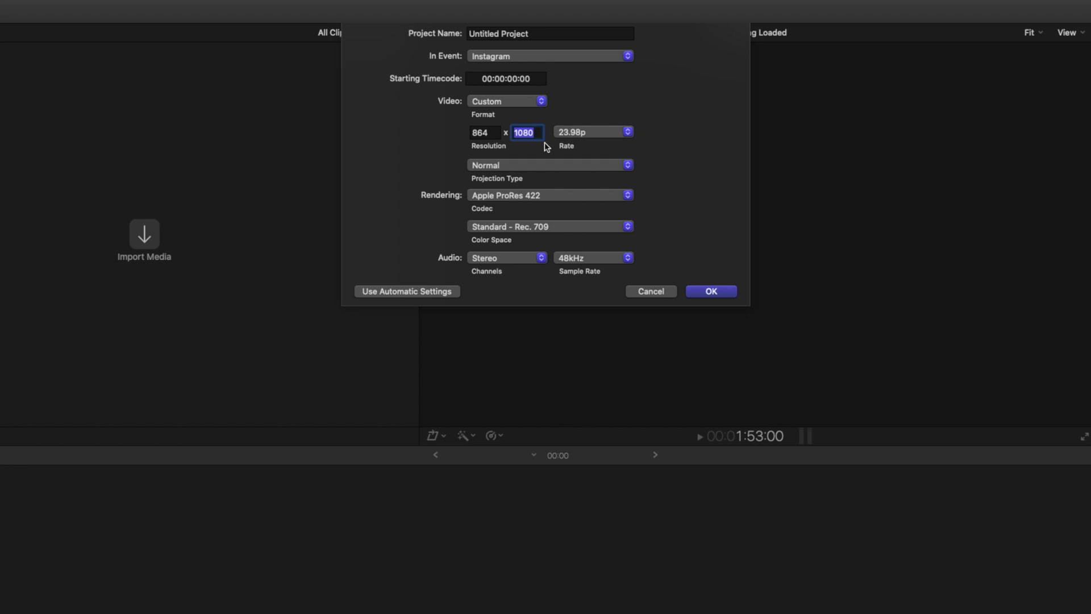
pyautogui.click(502, 107)
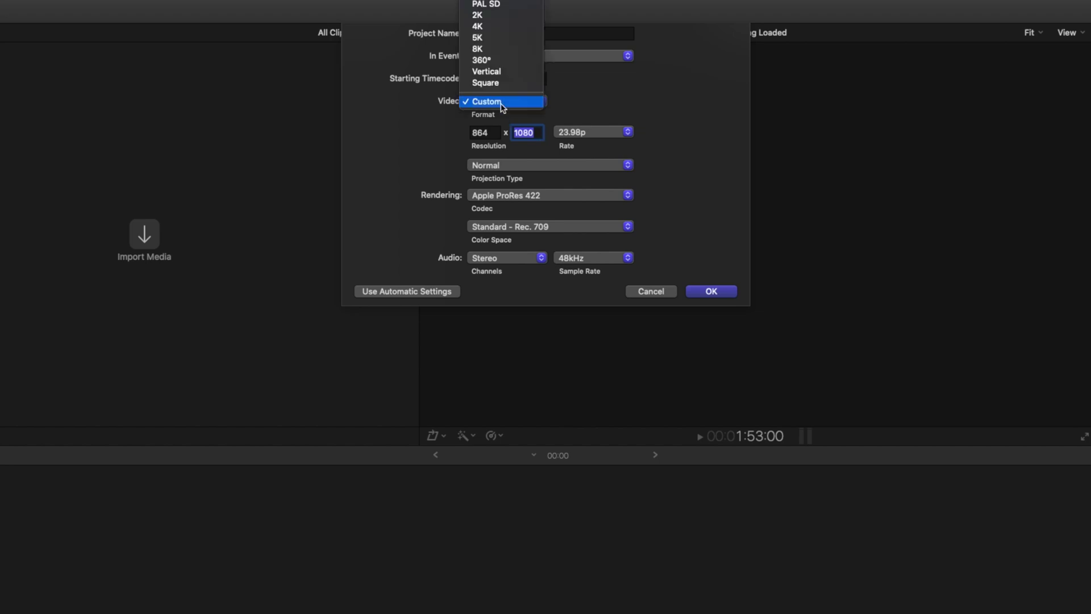
# Create the project at a Custom 1080 × 1920 resolution with a 23.98p frame rate
pyautogui.click(499, 73)
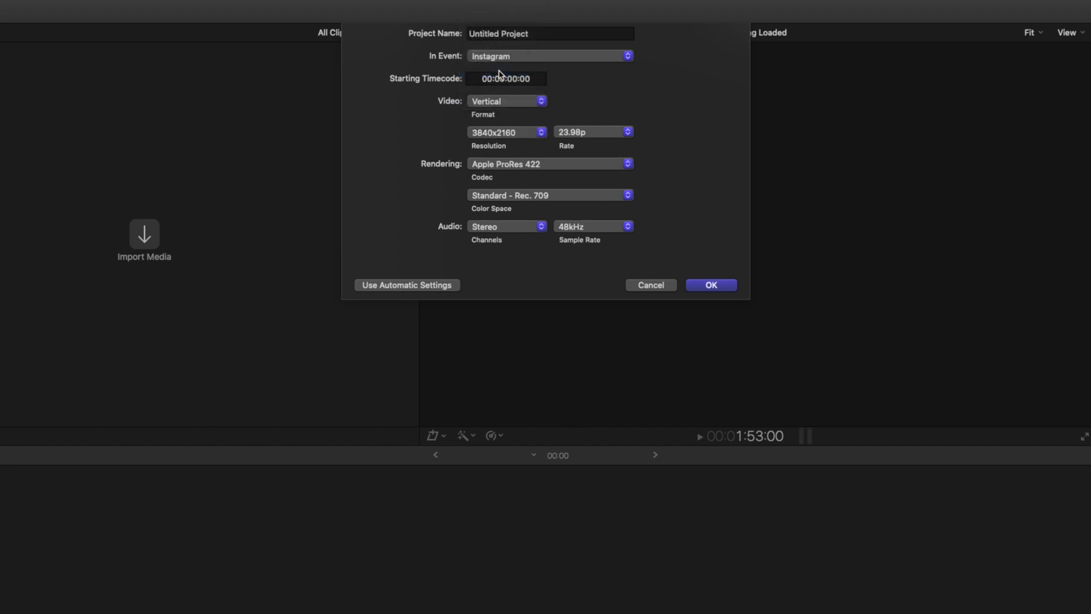
pyautogui.click(500, 134)
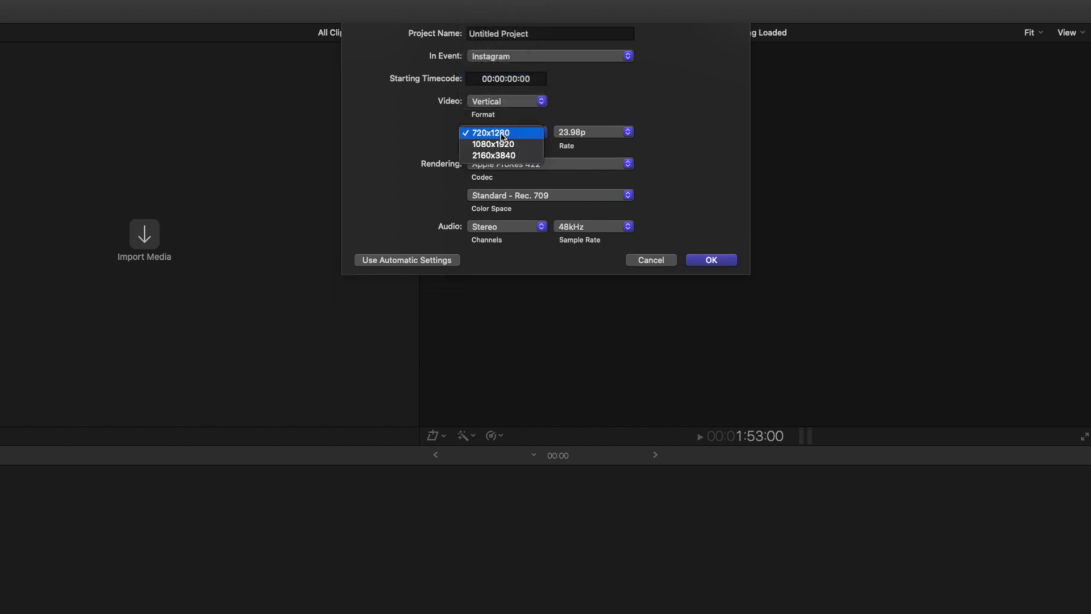
pyautogui.click(527, 149)
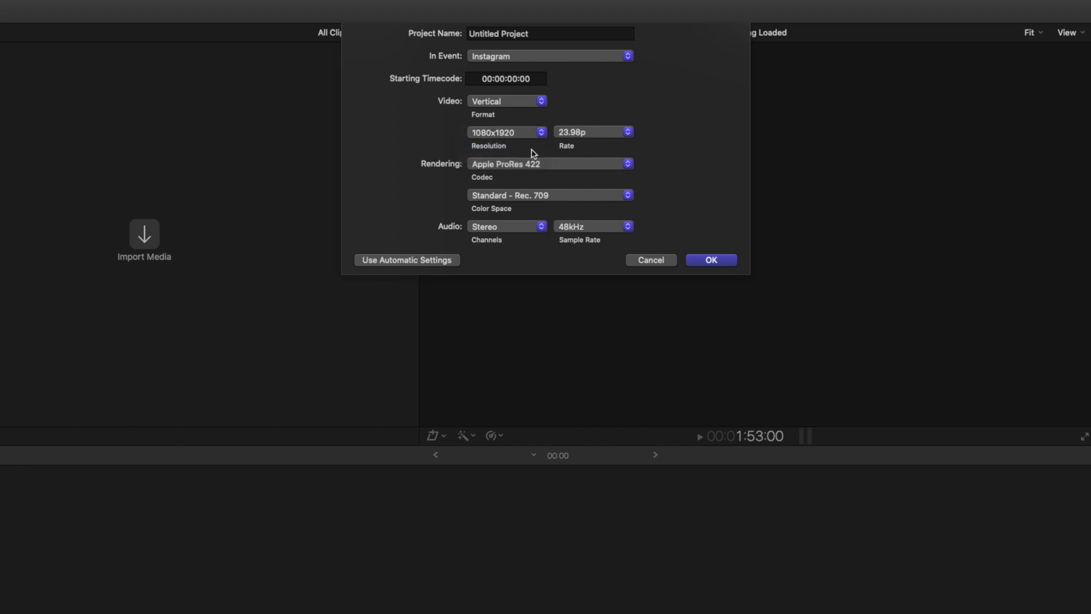
pyautogui.click(515, 105)
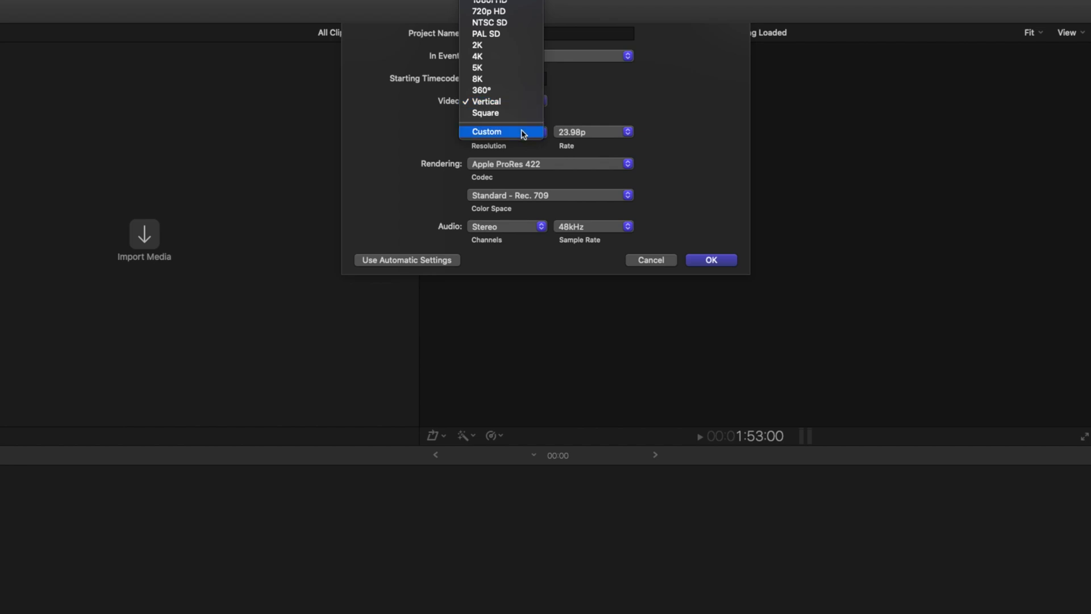
pyautogui.click(522, 131)
pyautogui.write('10')
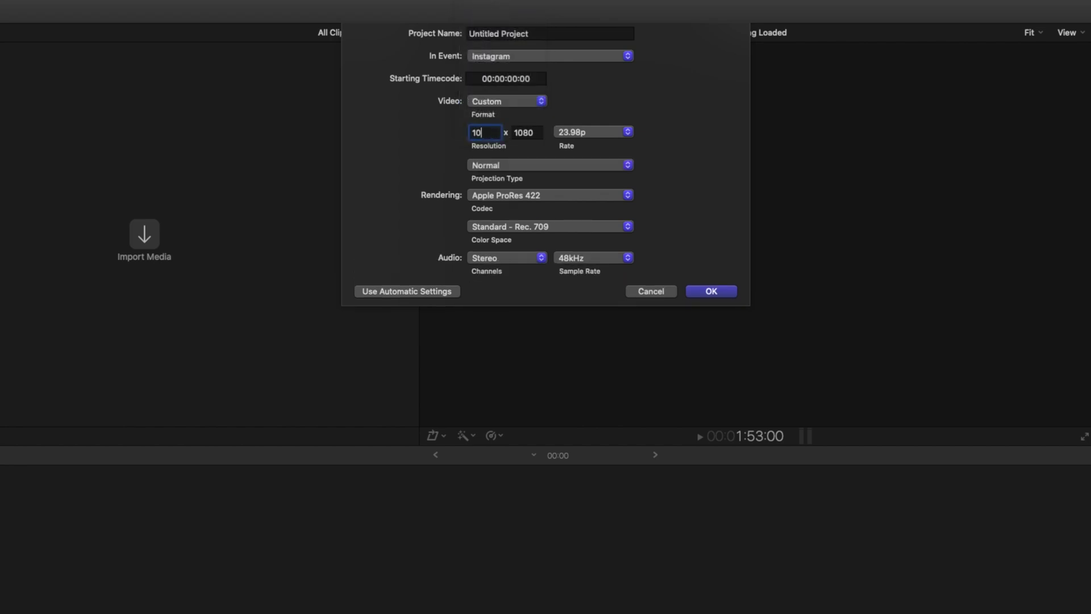
pyautogui.write('80')
pyautogui.press('Tab')
pyautogui.press('Tab')
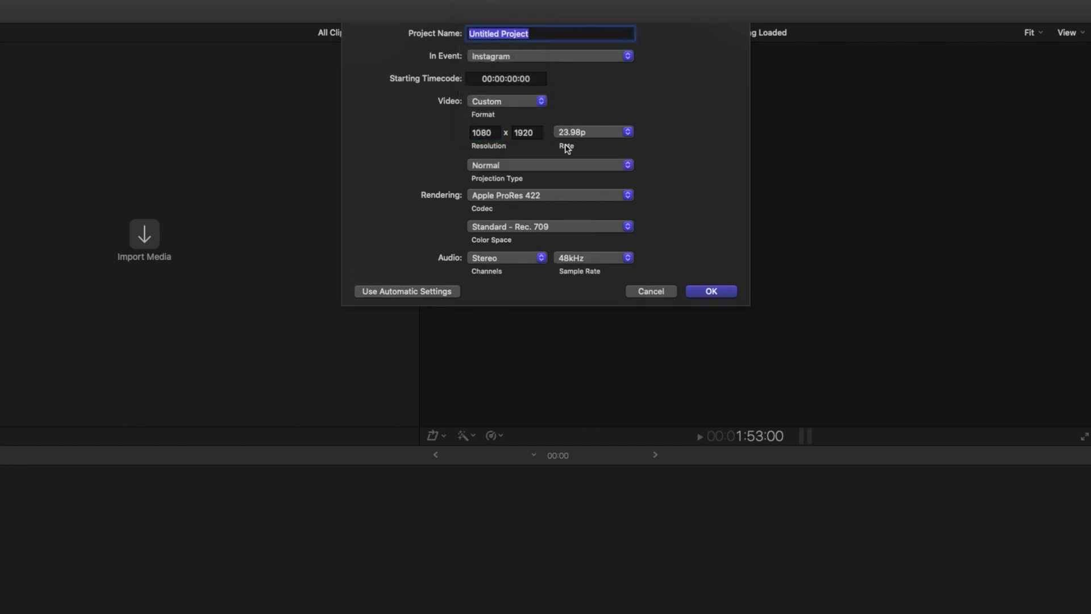
pyautogui.click(592, 133)
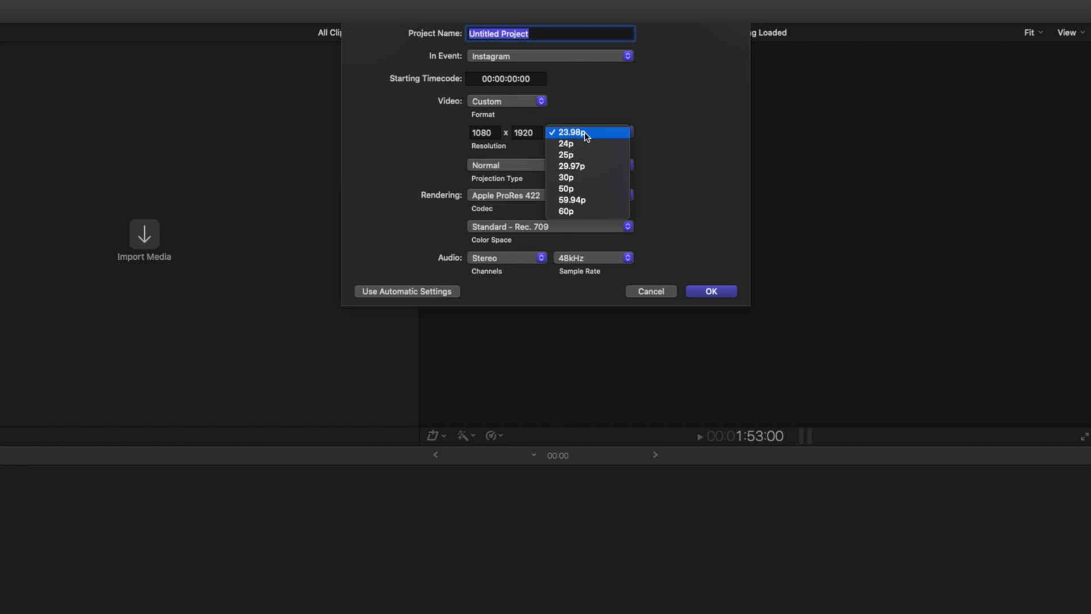
pyautogui.click(587, 137)
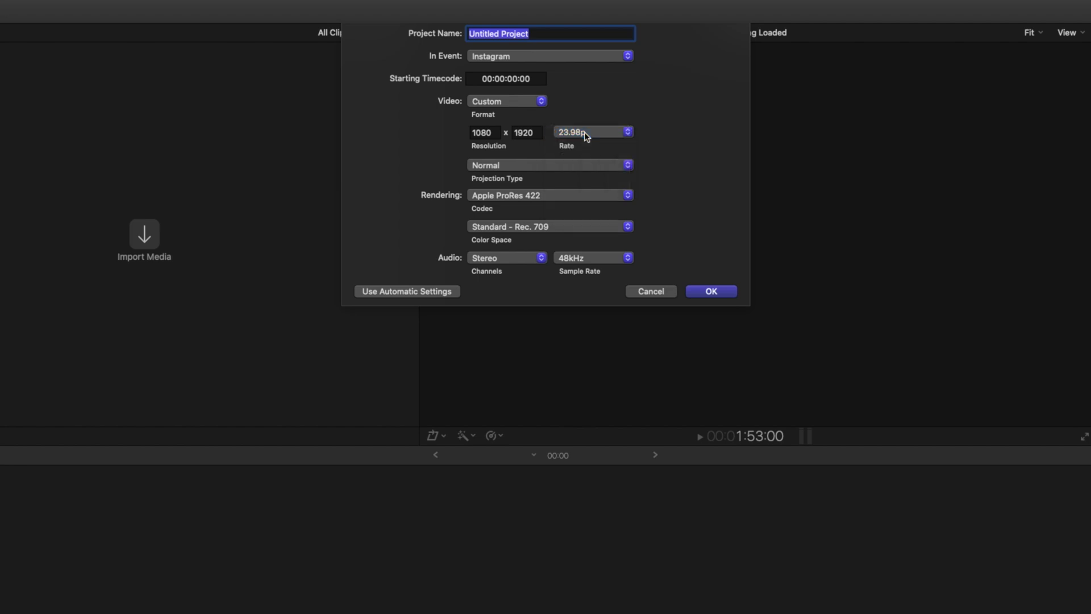
pyautogui.click(719, 293)
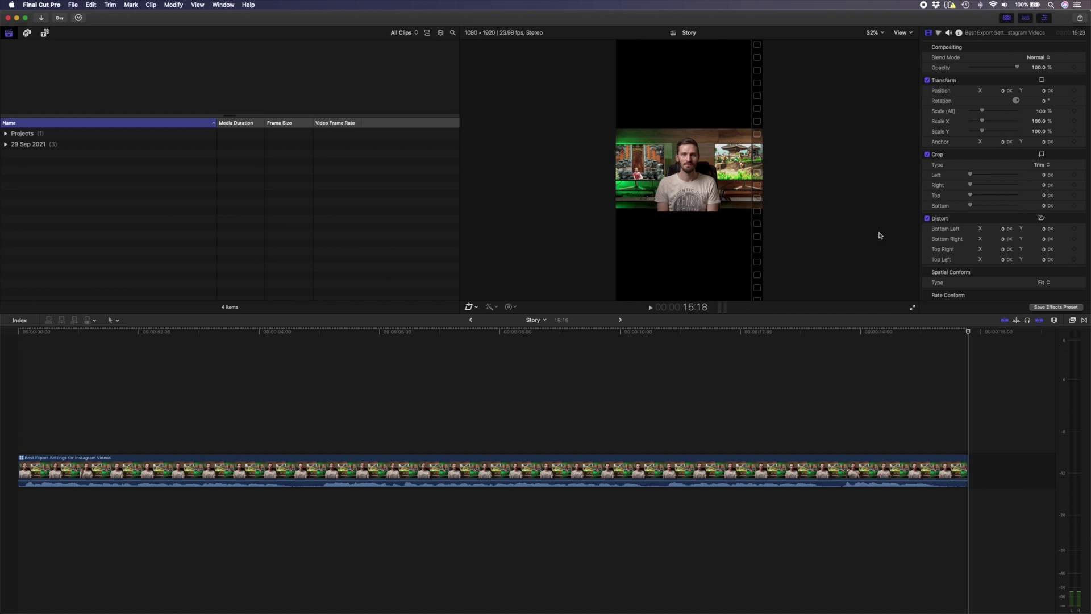
# Reset the clip's Scale to 100%, change Spatial Conform to Fill, and nudge its Position X
pyautogui.moveTo(985, 112); pyautogui.dragTo(998, 111)
pyautogui.click(1083, 112)
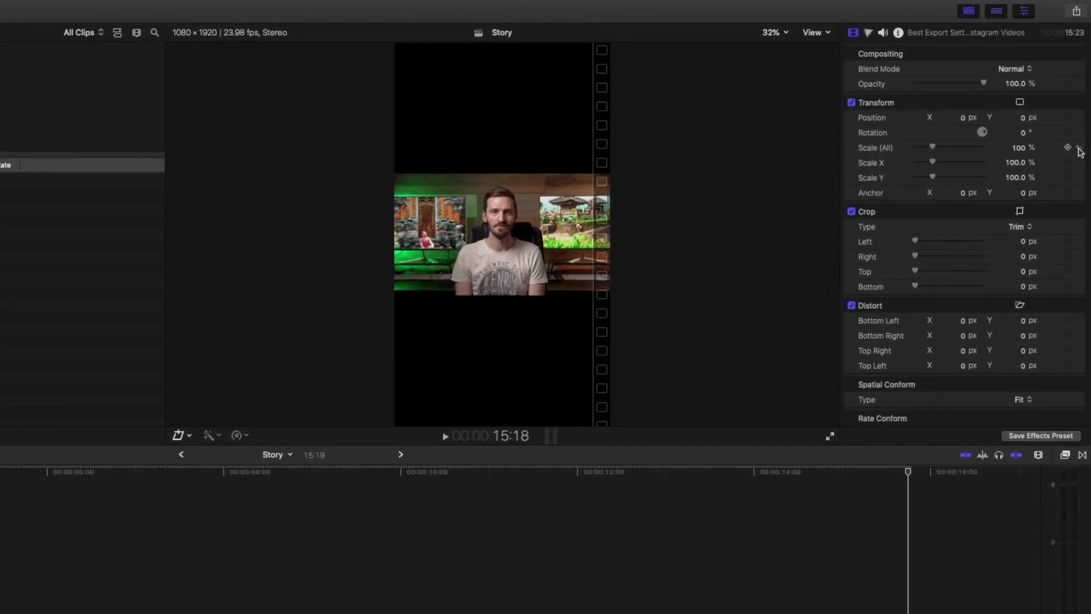
pyautogui.scroll(-1, 1017, 201)
pyautogui.scroll(-1, 996, 330)
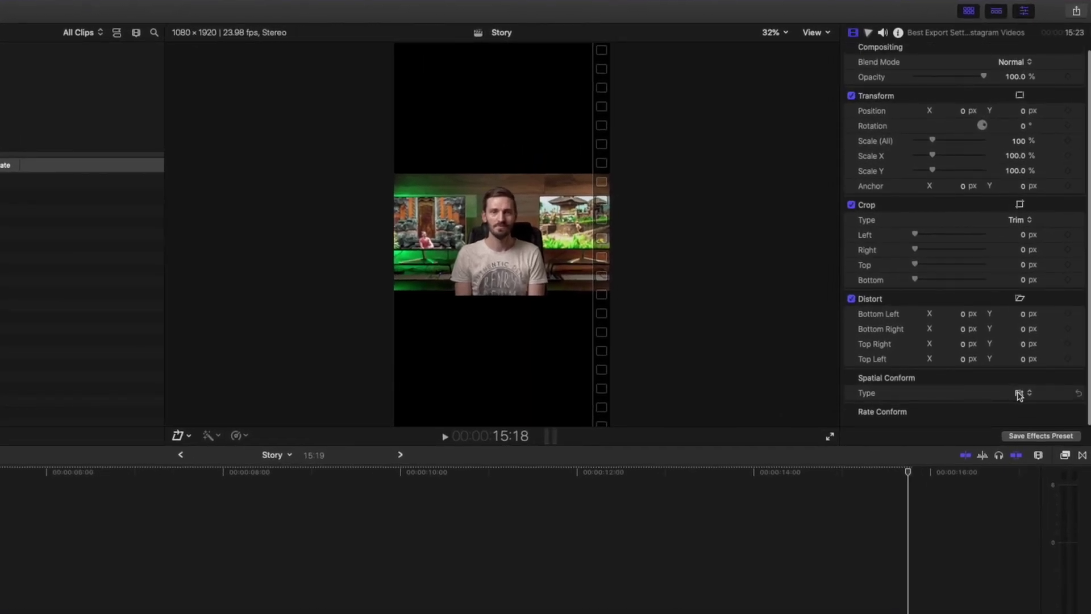
pyautogui.click(1019, 394)
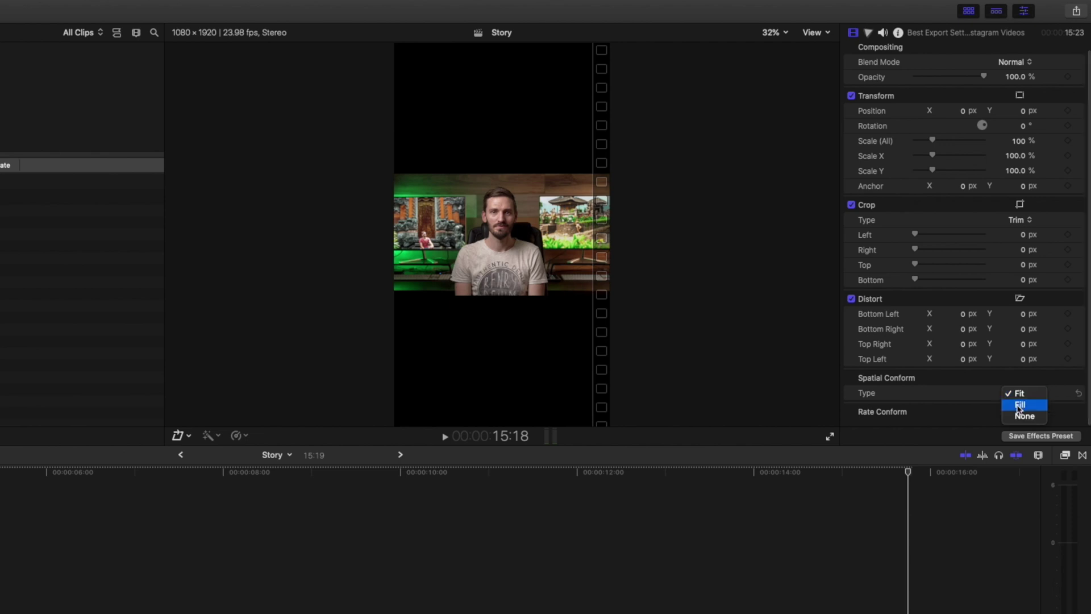
pyautogui.click(1019, 407)
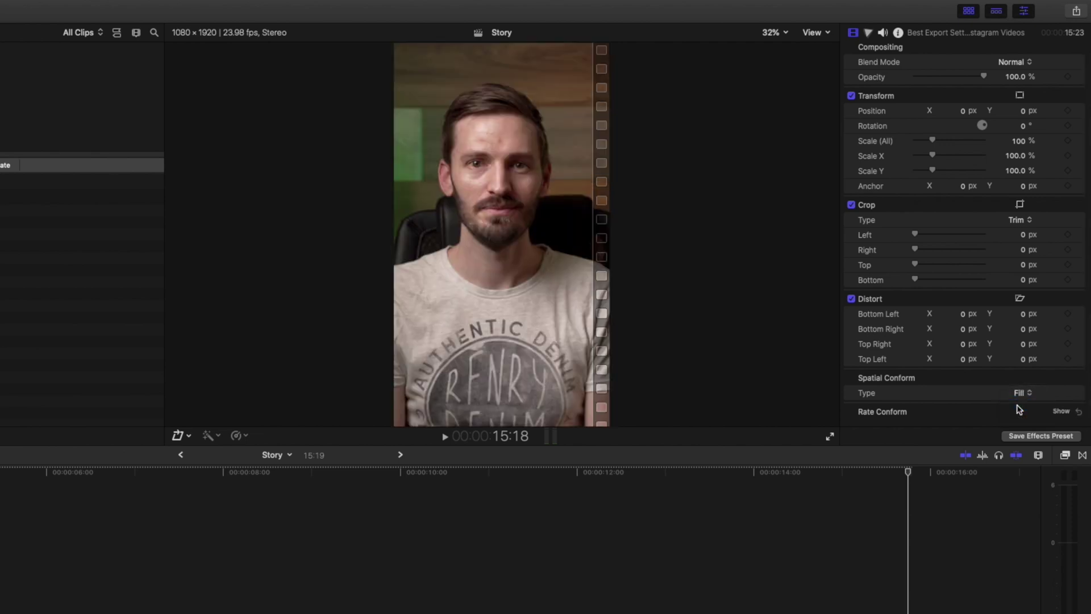
pyautogui.moveTo(963, 111); pyautogui.dragTo(960, 111)
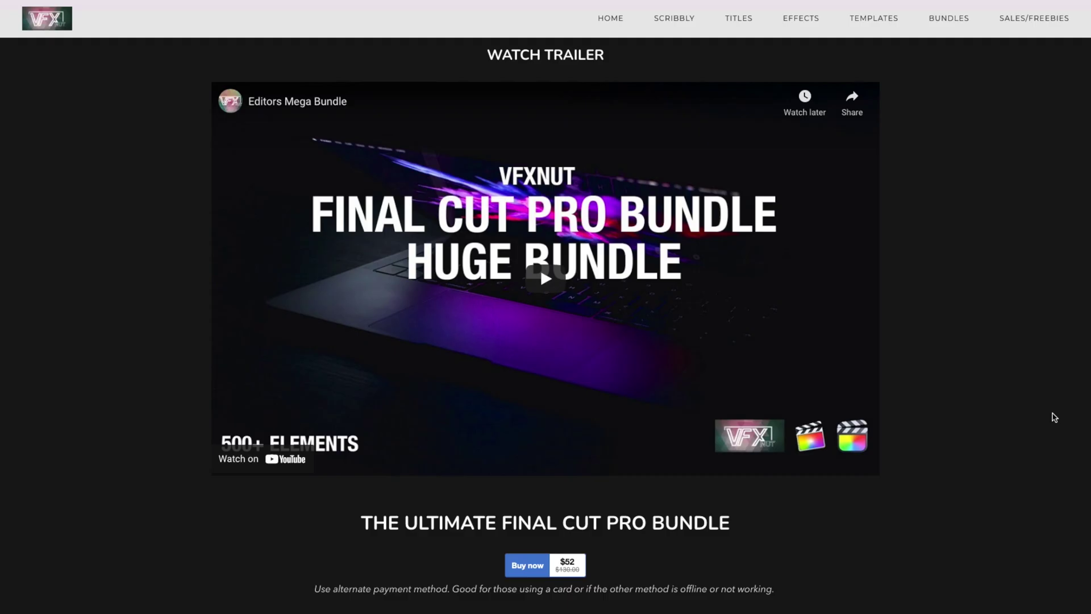
# Scroll the VFXNUT bundle page past Titles and Effects to the Templates section
pyautogui.scroll(-10, 1055, 418)
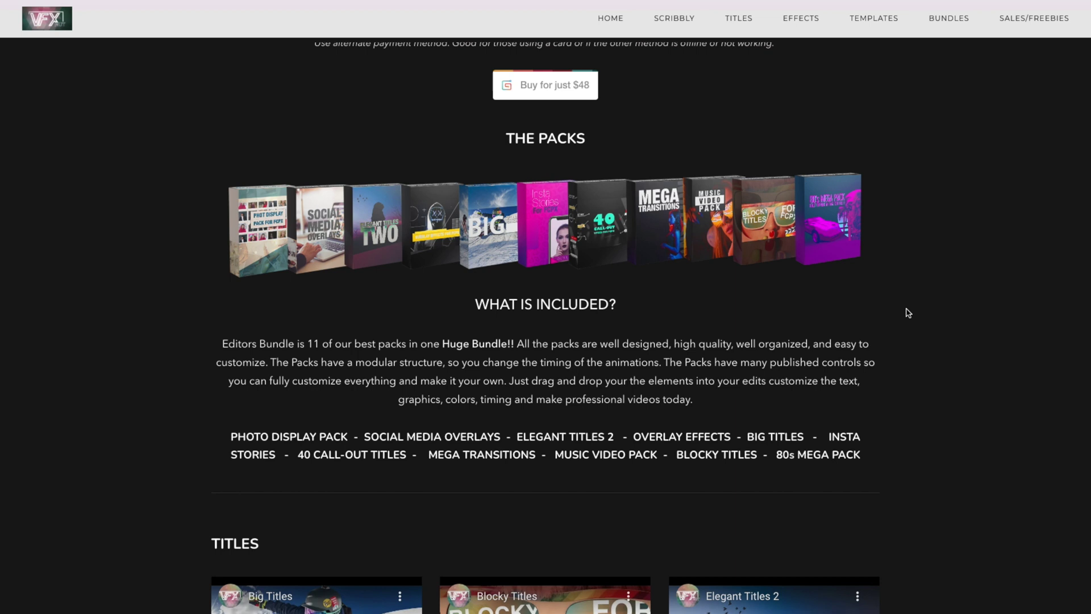
pyautogui.scroll(-7, 908, 313)
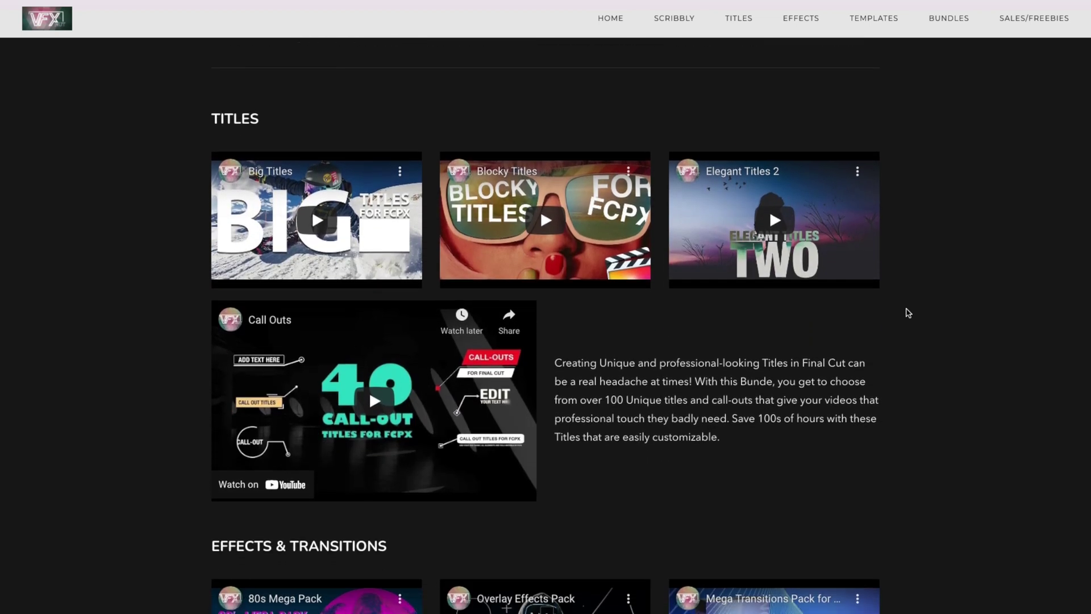
pyautogui.scroll(-6, 908, 312)
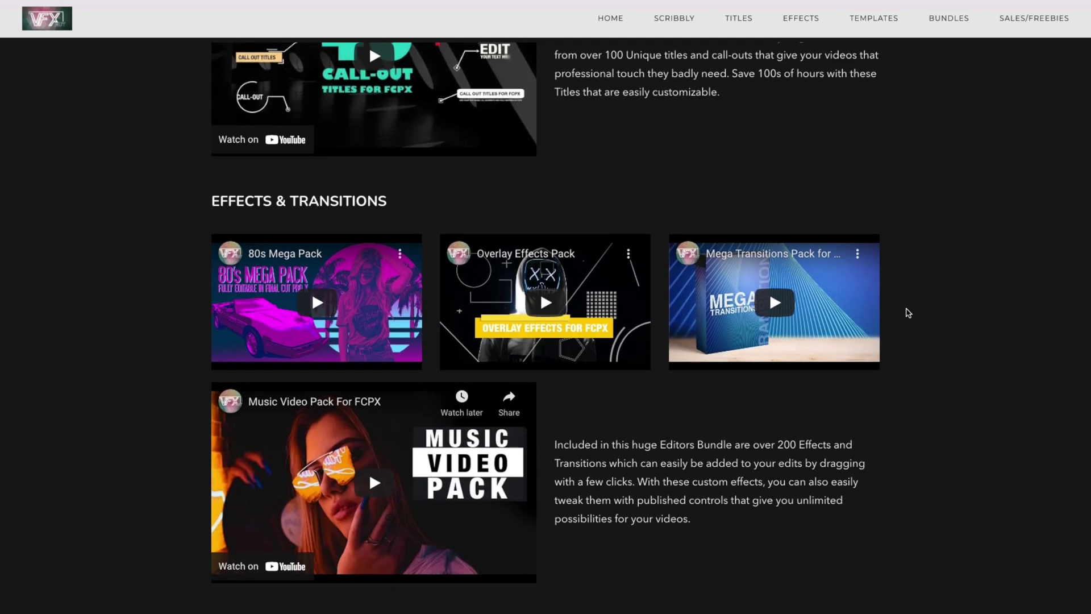
pyautogui.scroll(-5, 909, 312)
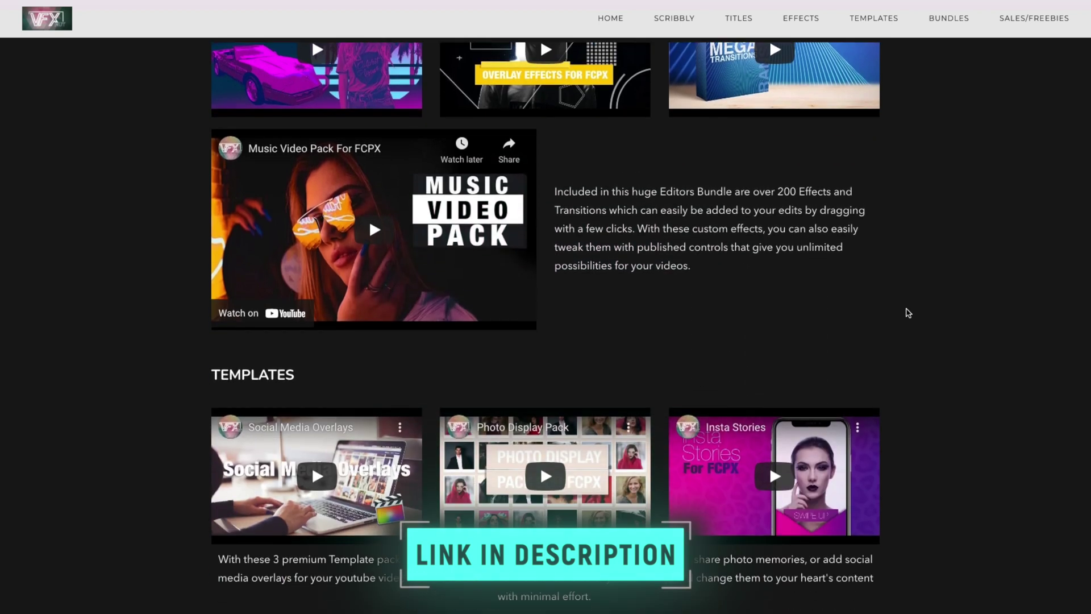
pyautogui.scroll(-3, 908, 312)
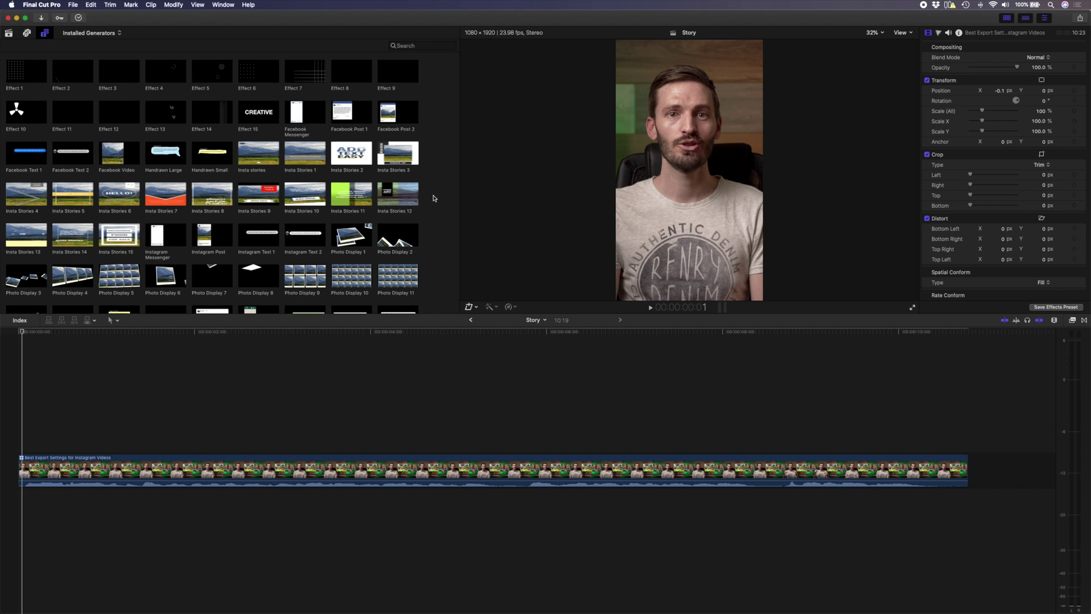
# Place Insta Stories 3 above the speaker clip and extend it to end with the clip
pyautogui.scroll(-1, 433, 197)
pyautogui.moveTo(395, 154); pyautogui.dragTo(23, 435)
pyautogui.moveTo(457, 432); pyautogui.dragTo(939, 432)
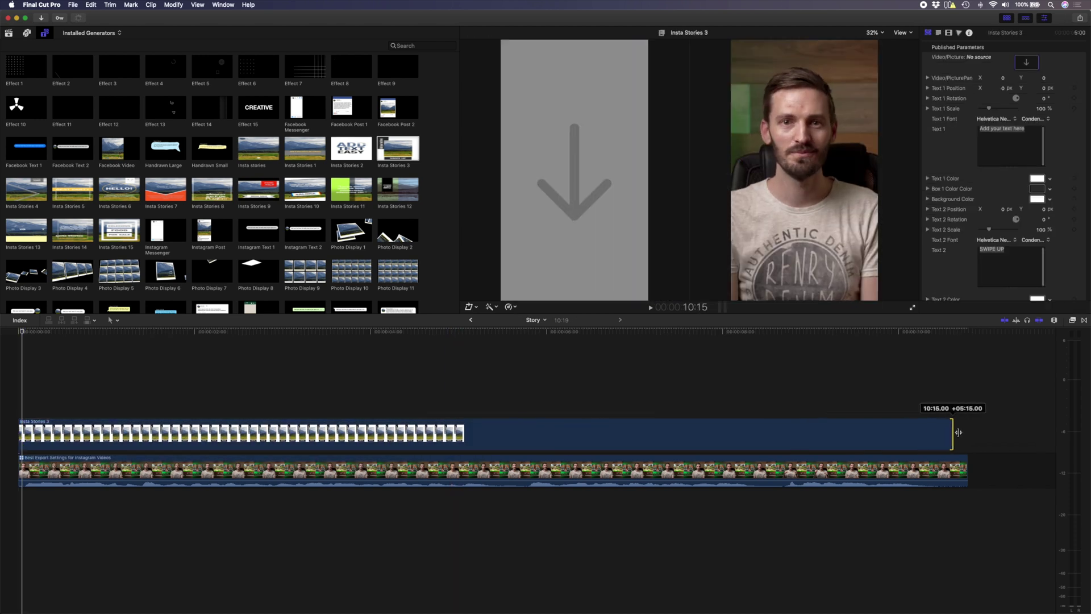
pyautogui.moveTo(959, 432); pyautogui.dragTo(961, 433)
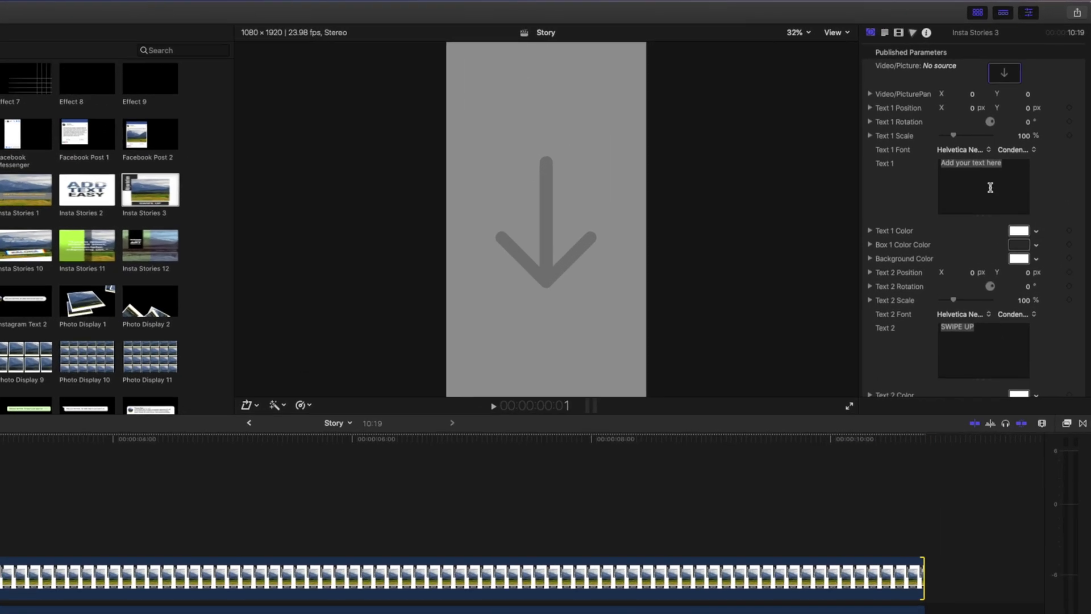
pyautogui.click(1027, 62)
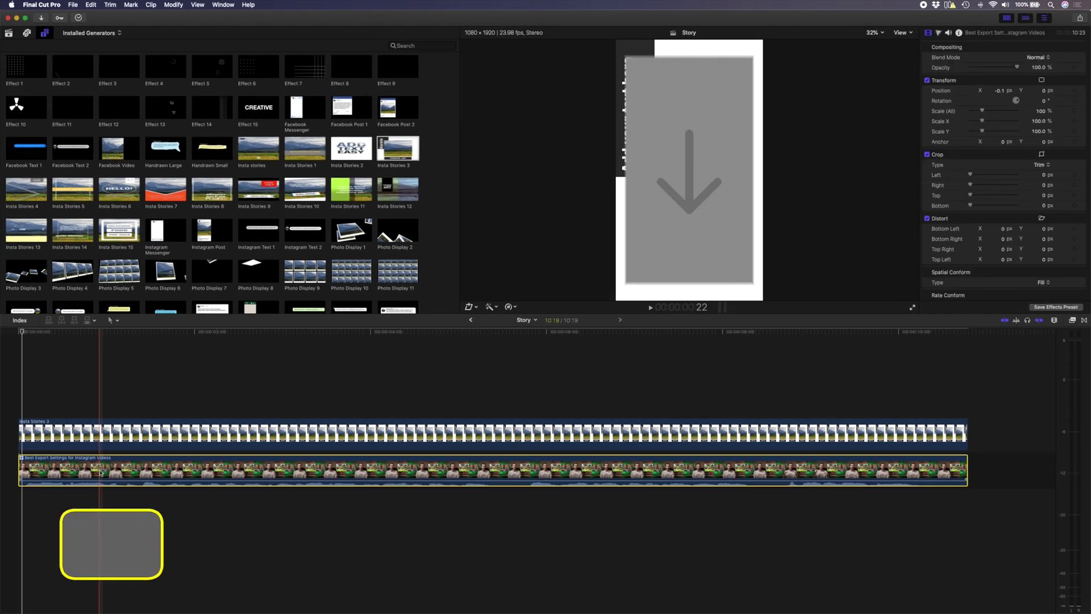
pyautogui.hotkey('alt', 'g')
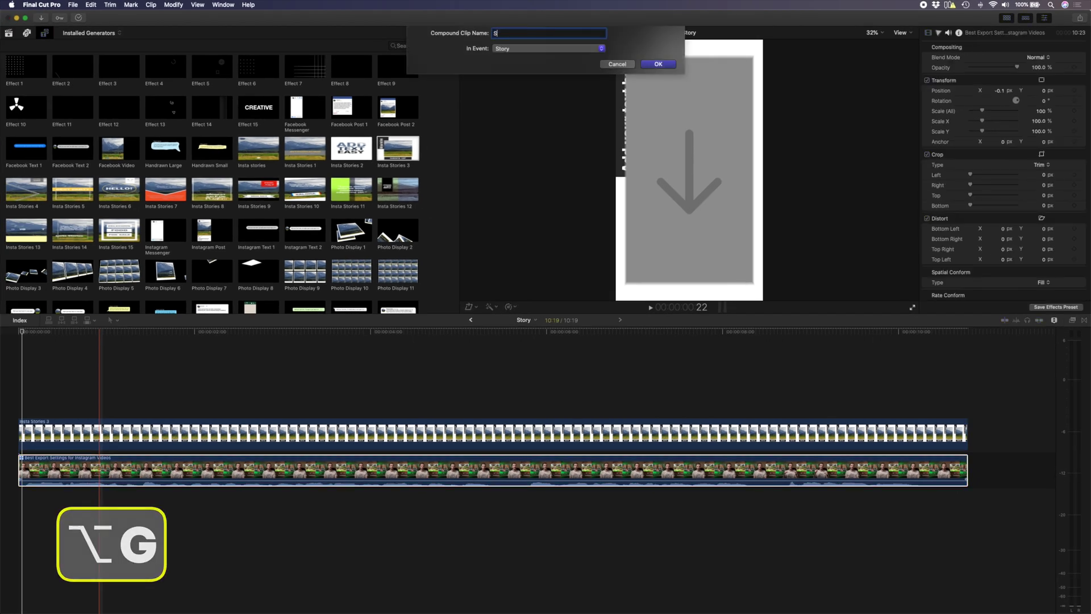
# Make the Story compound clip and apply it as the Insta Stories 3 template's picture
pyautogui.press('Escape')
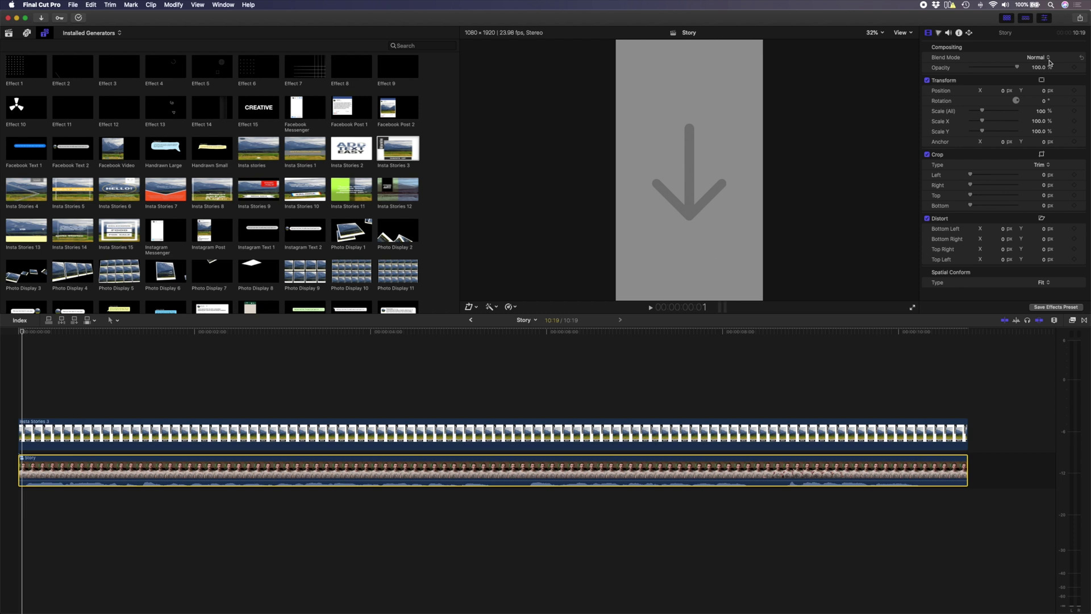
pyautogui.press('cmd+Up')
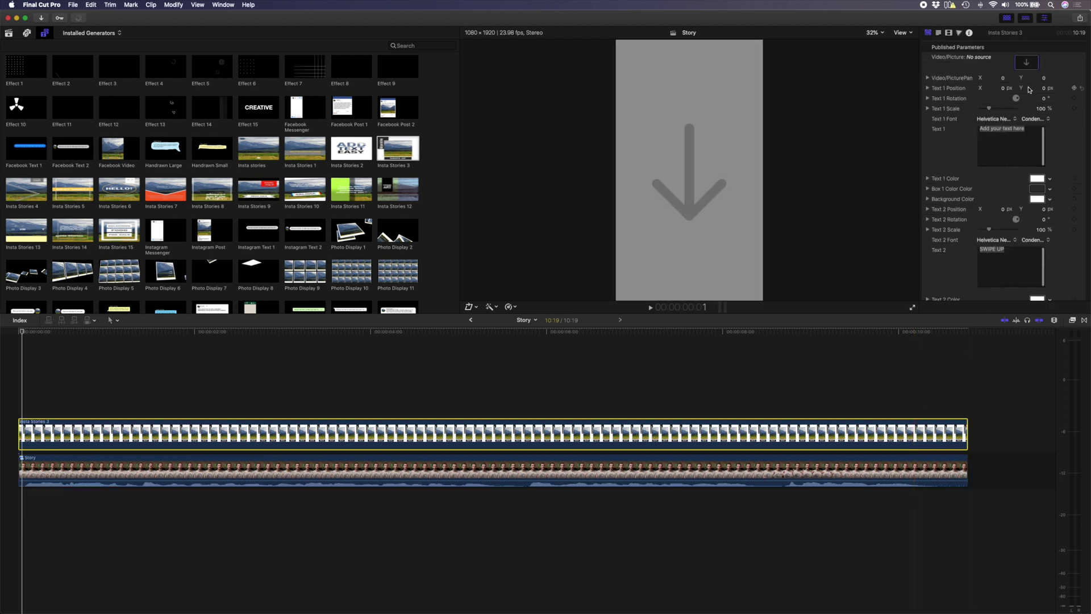
pyautogui.click(1027, 62)
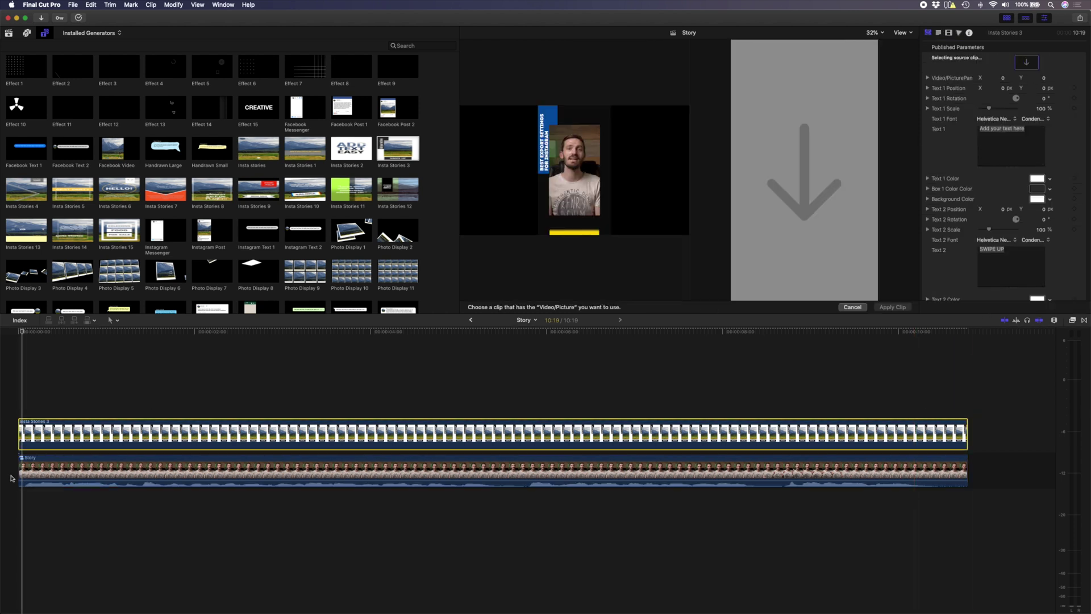
pyautogui.click(21, 472)
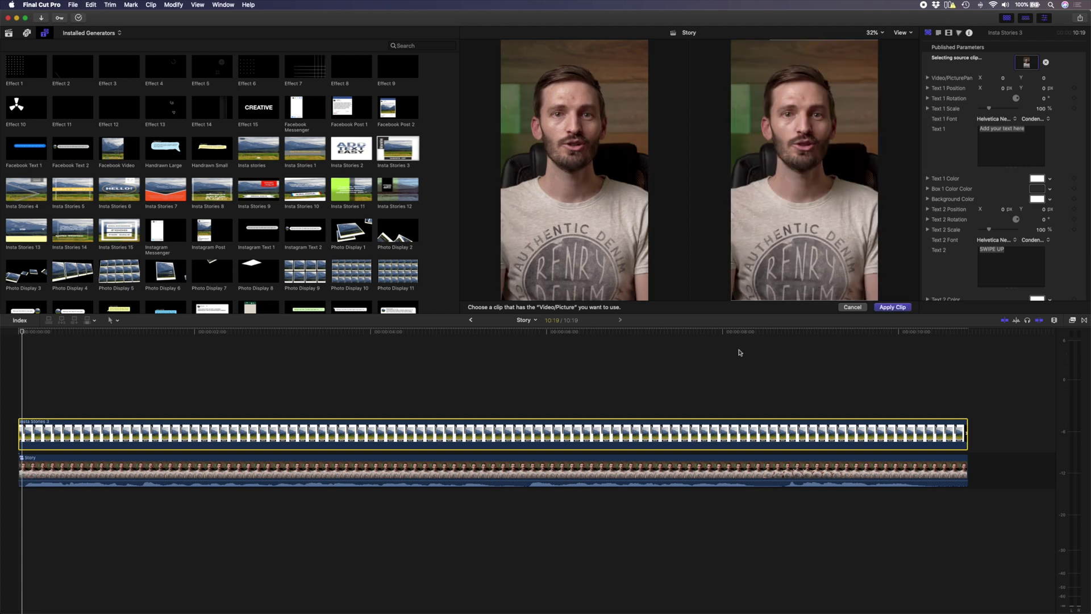
pyautogui.click(892, 307)
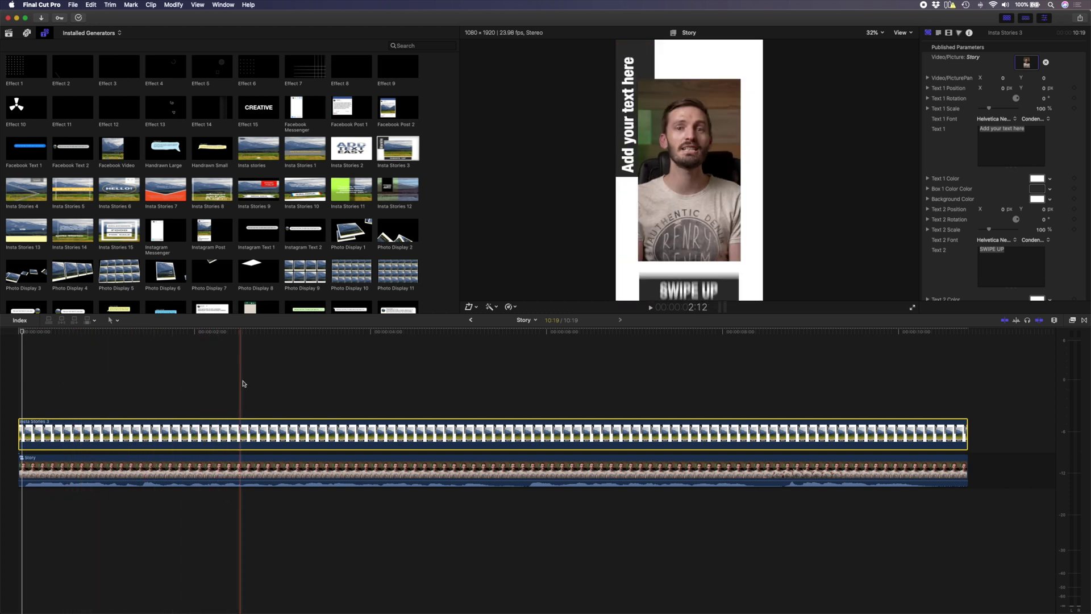
# Replace the placeholder title with 'BEST EXPORT SETTINGS FOR INSTAGRAM'
pyautogui.click(274, 333)
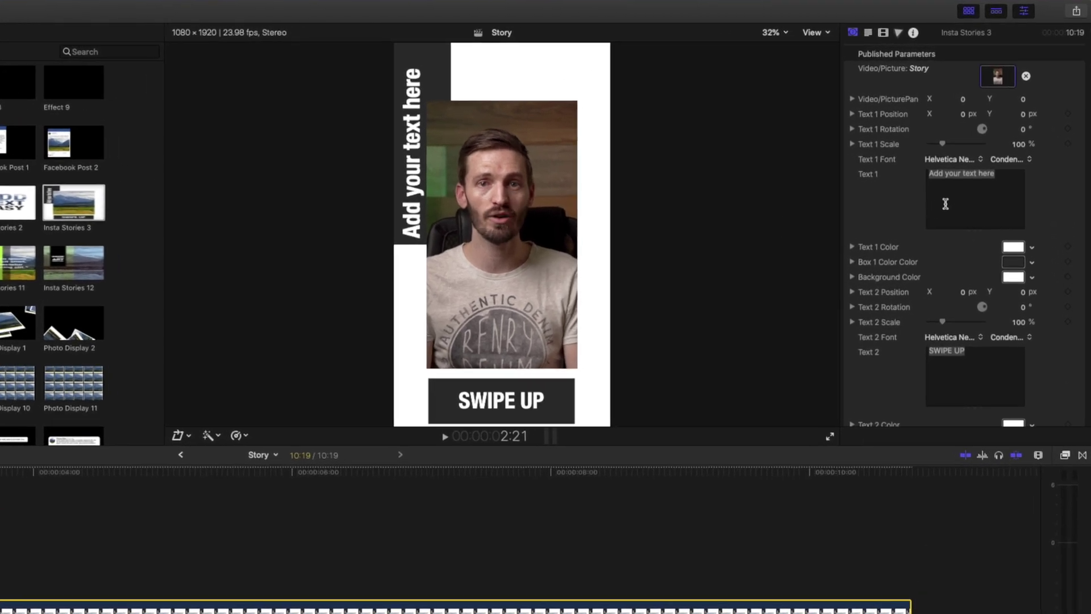
pyautogui.click(962, 184)
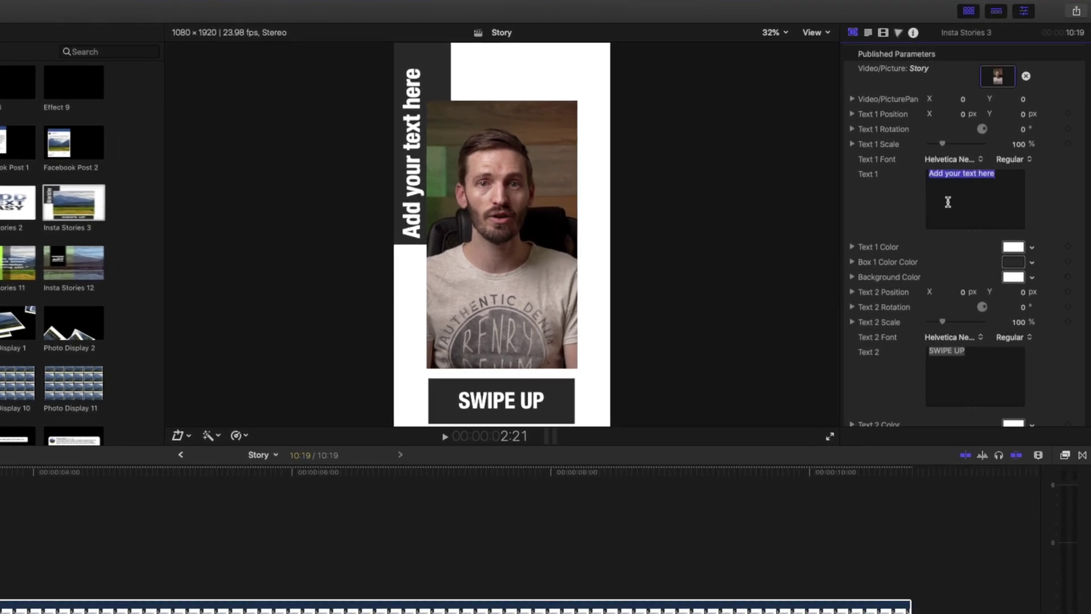
pyautogui.write('BEST EXPORT')
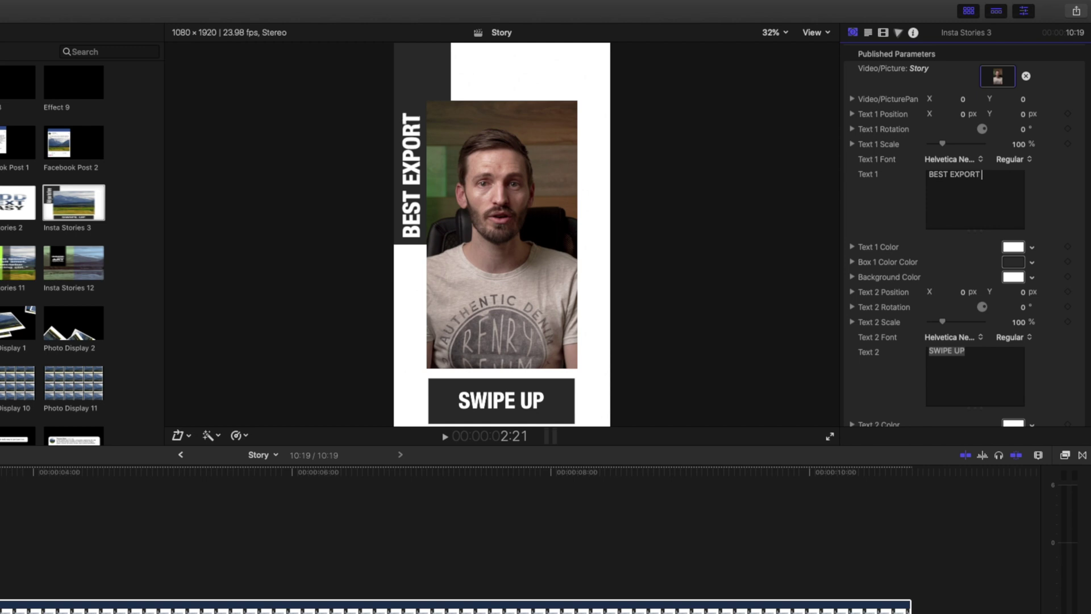
pyautogui.write(' SETTINGS FO')
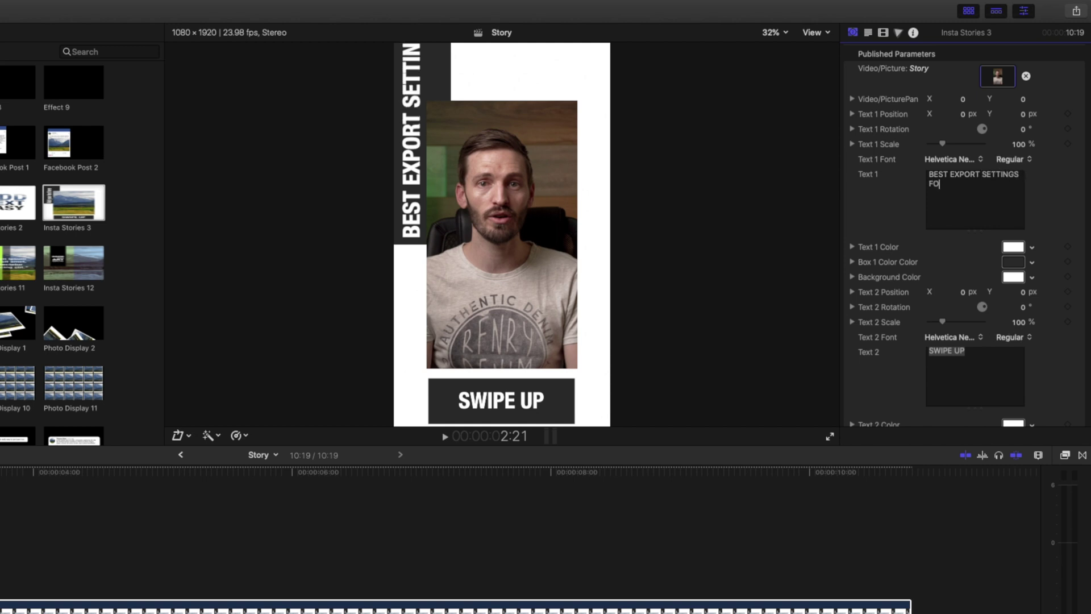
pyautogui.write('R INSTAGRAM')
# Set the title to the Intro font at 60% scale, shifted left fully on screen
pyautogui.press('super+a')
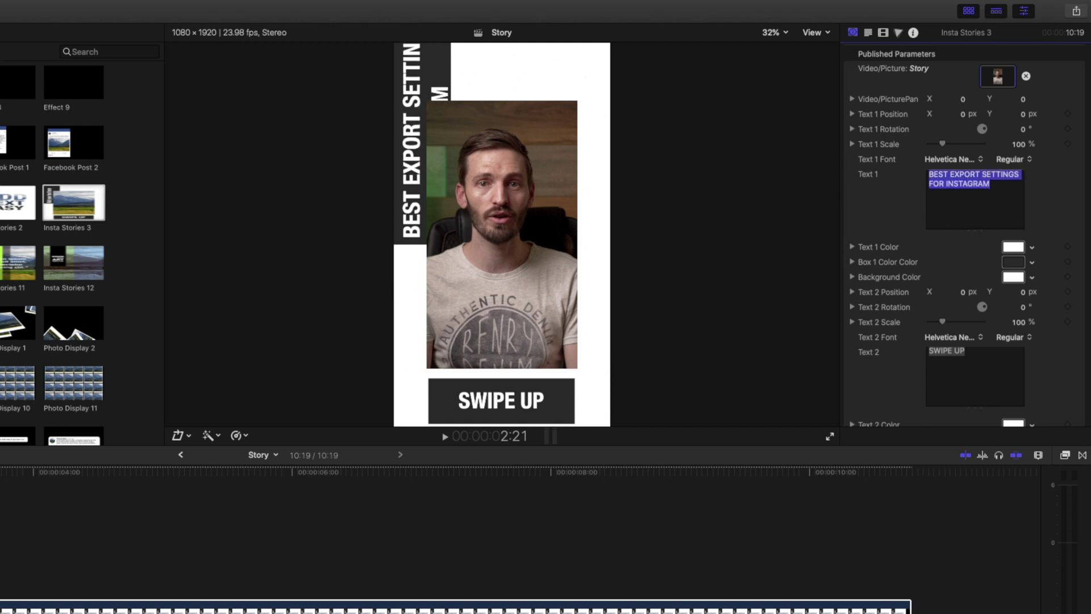
pyautogui.click(950, 164)
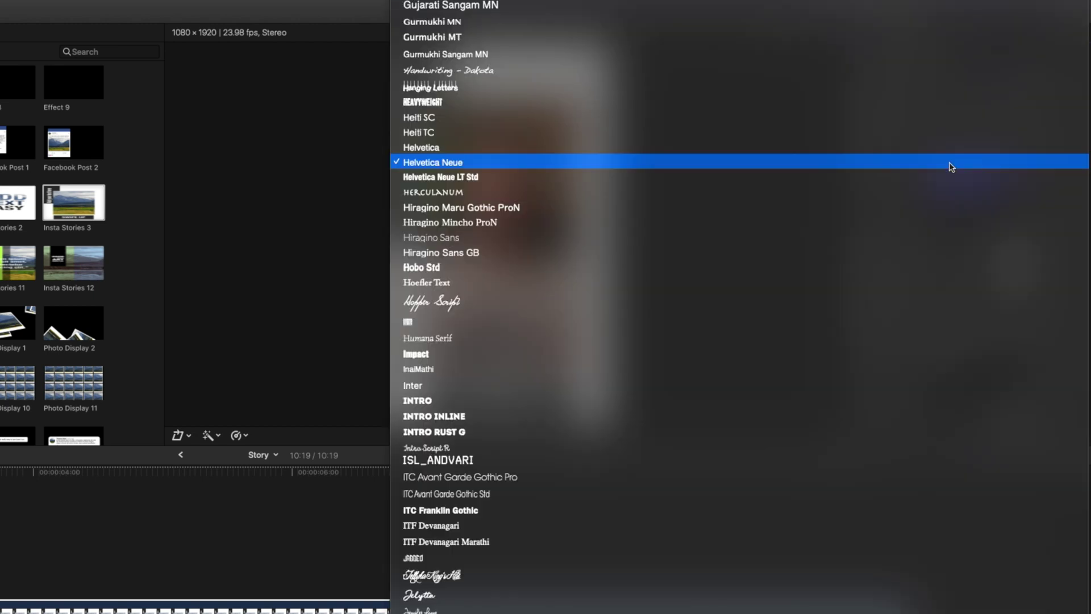
pyautogui.write('intro')
pyautogui.press('Return')
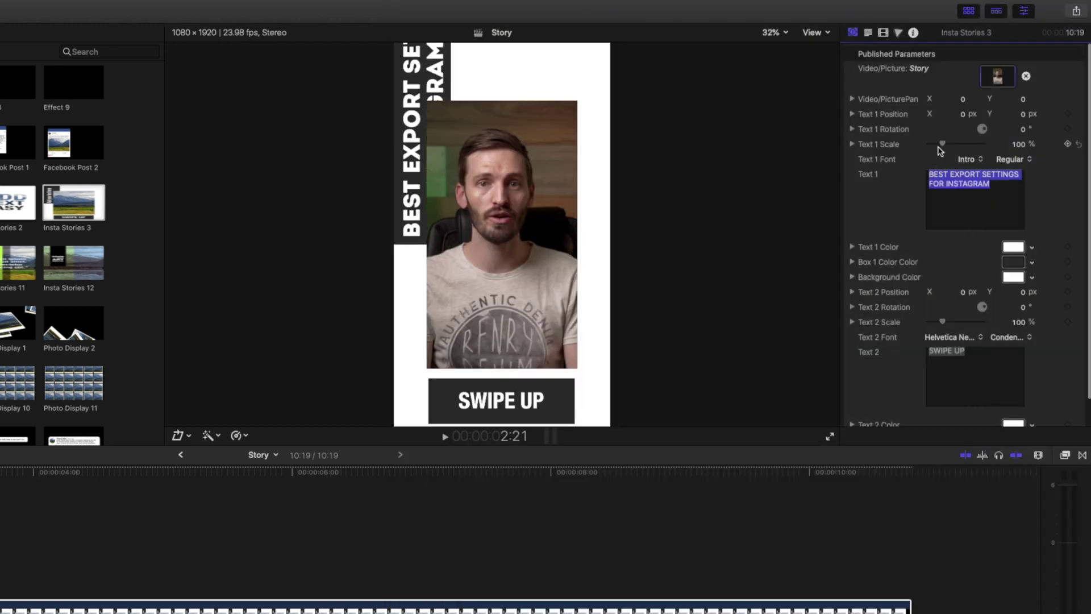
pyautogui.moveTo(940, 149); pyautogui.dragTo(937, 149)
pyautogui.moveTo(1021, 146); pyautogui.dragTo(1021, 145)
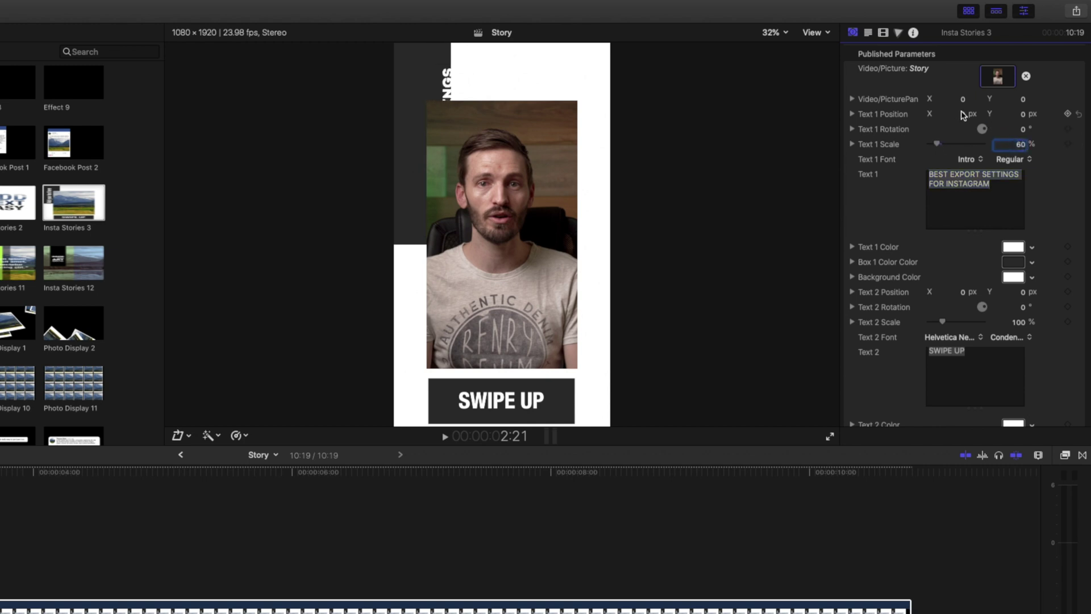
pyautogui.moveTo(960, 115); pyautogui.dragTo(953, 122)
# Change Text 2 from SWIPE UP to 'LINK IN BIO' and nudge its Position X to -2 px
pyautogui.click(959, 365)
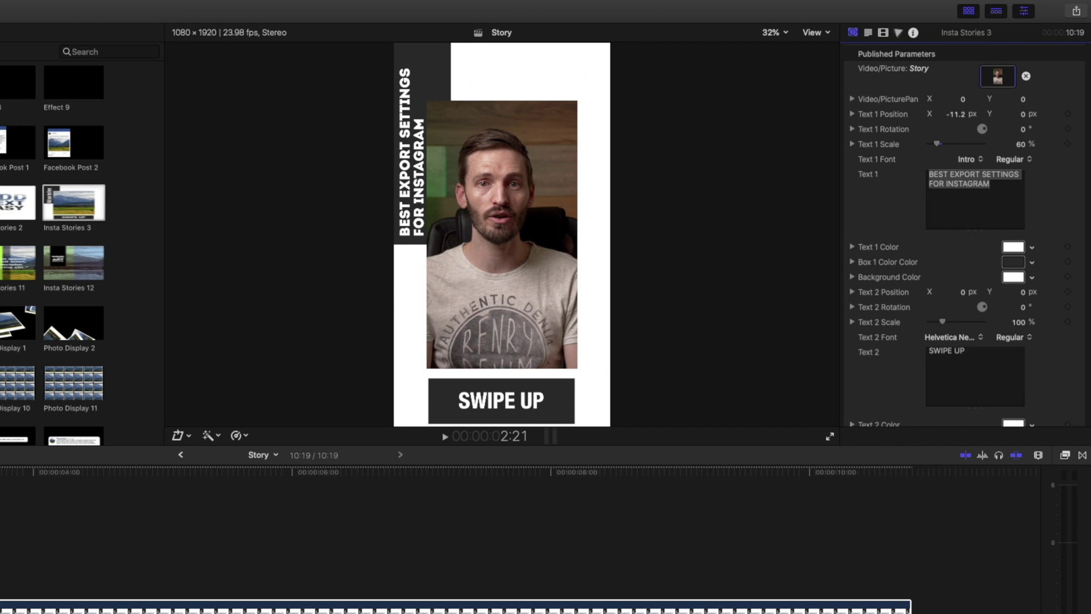
pyautogui.press('super+a')
pyautogui.write('LINK')
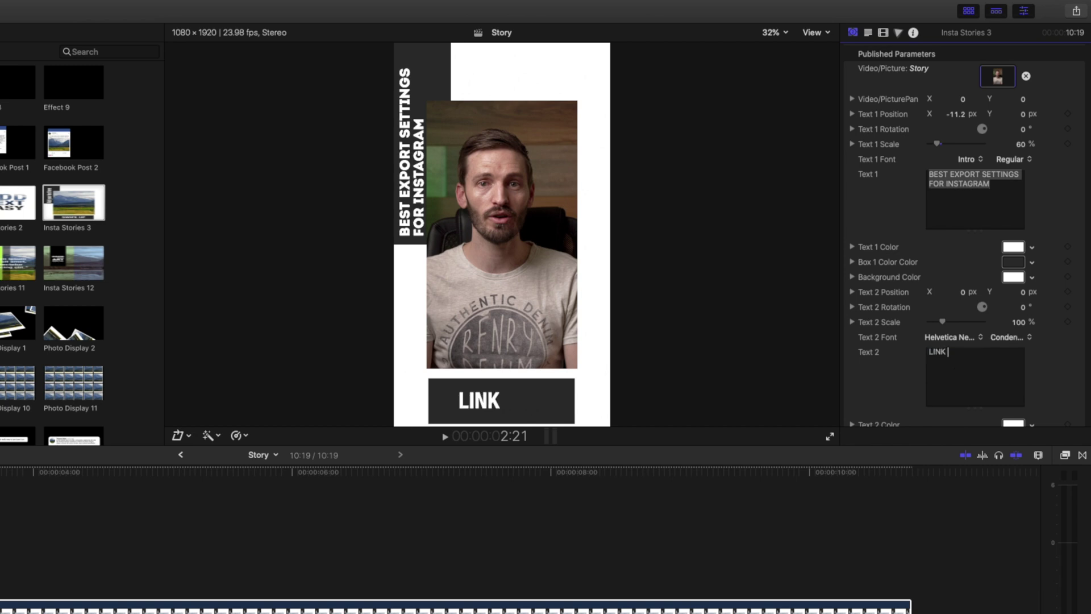
pyautogui.write(' IN BIO')
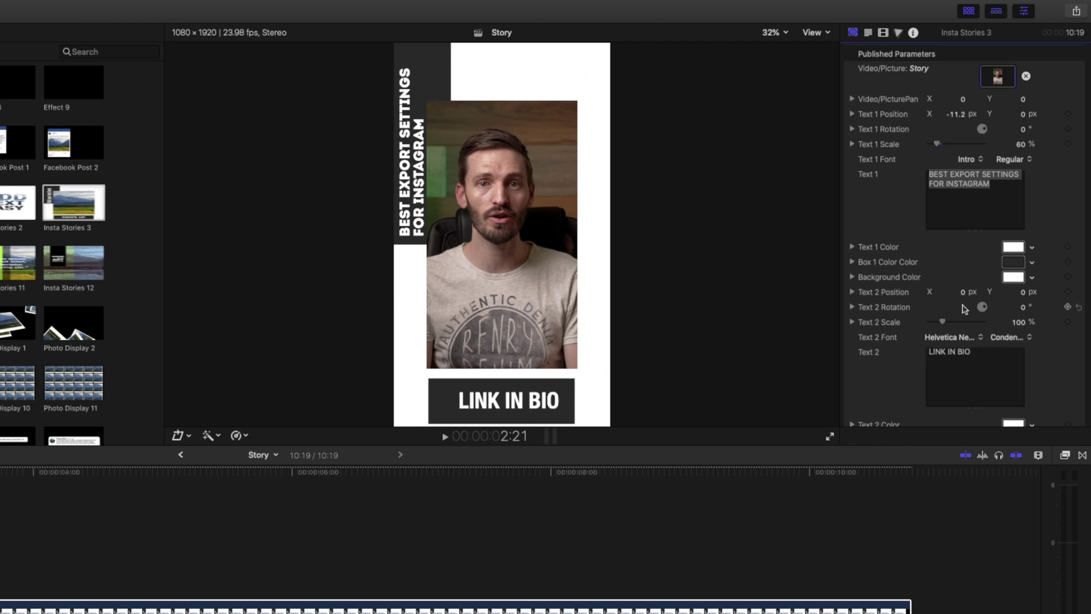
pyautogui.moveTo(962, 293); pyautogui.dragTo(959, 294)
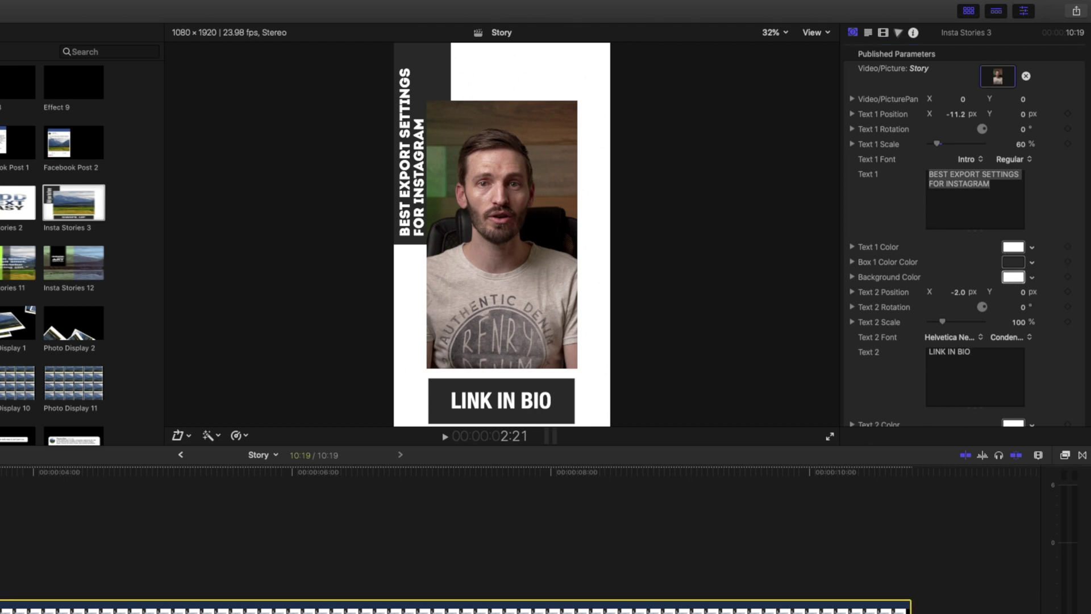
# Darken the story background colour and make the title's box dark blue
pyautogui.click(1013, 277)
pyautogui.moveTo(634, 256); pyautogui.dragTo(921, 380)
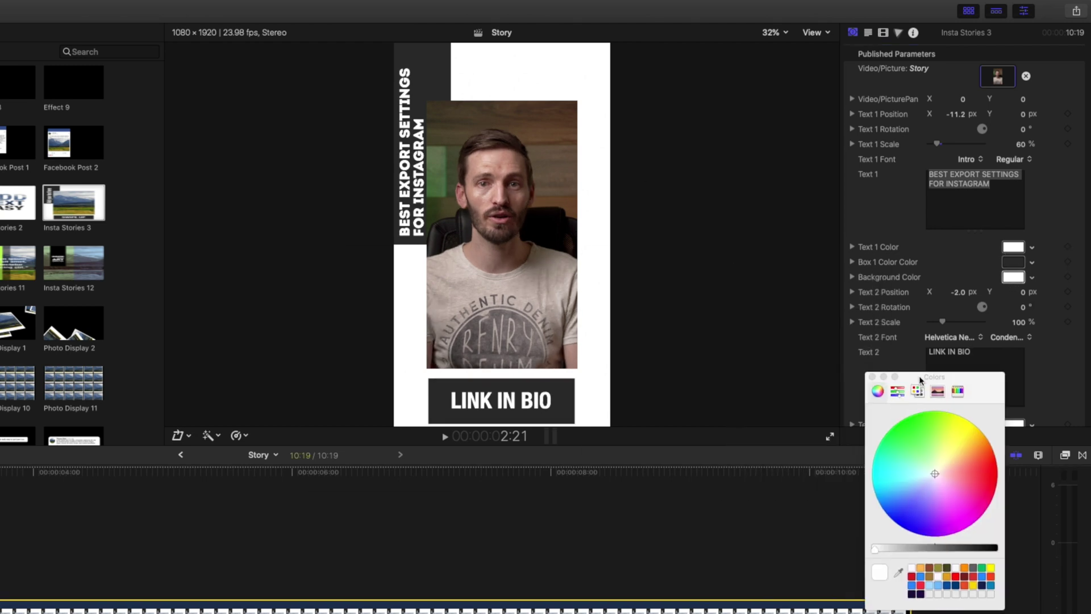
pyautogui.click(899, 574)
pyautogui.click(707, 296)
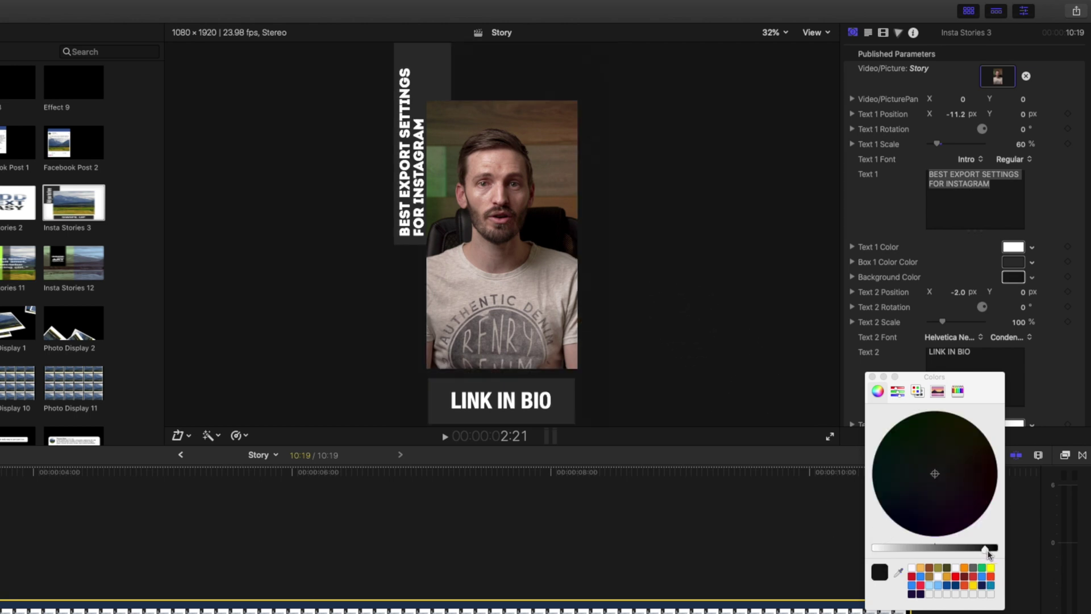
pyautogui.moveTo(990, 554); pyautogui.dragTo(993, 555)
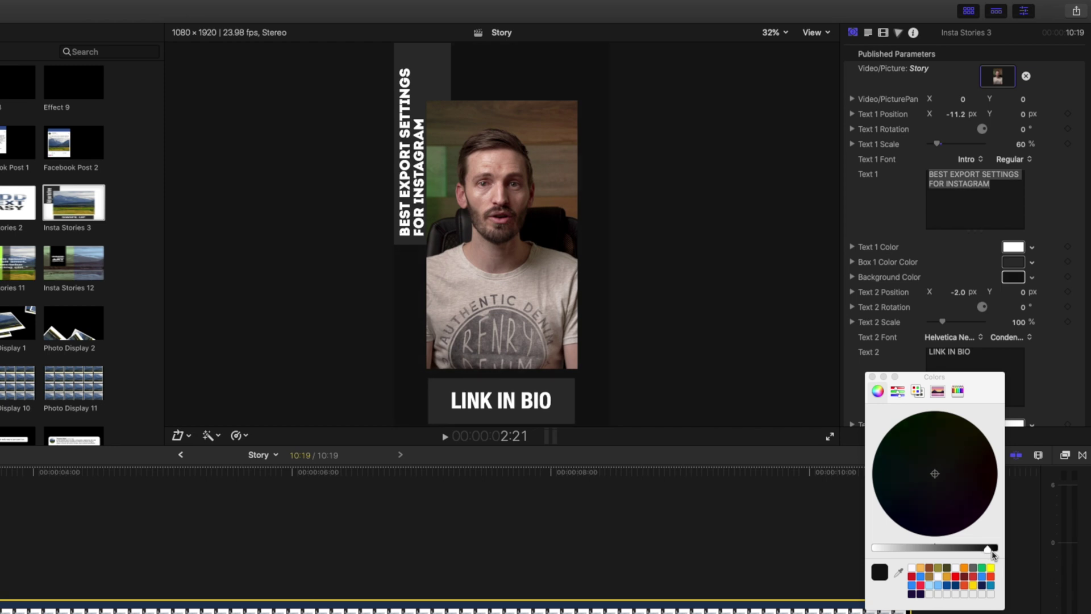
pyautogui.click(873, 377)
pyautogui.click(1006, 264)
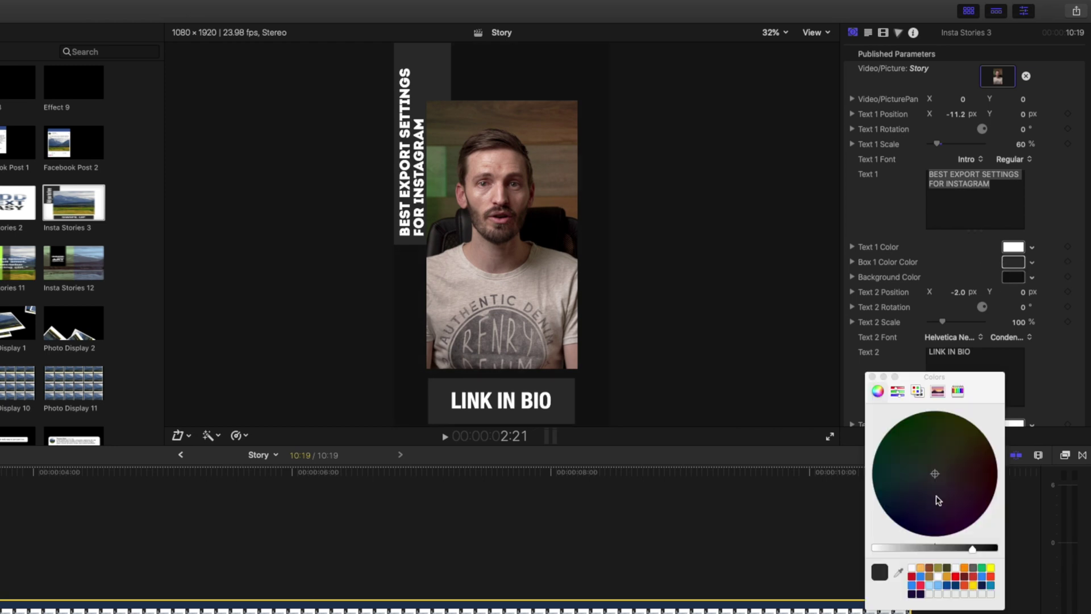
pyautogui.click(947, 586)
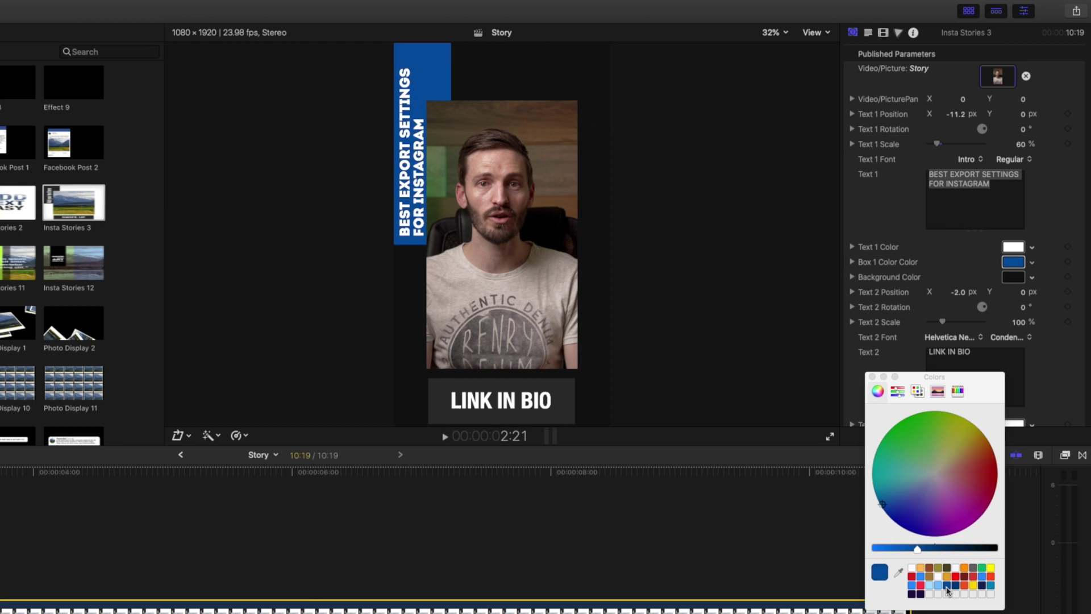
pyautogui.click(873, 378)
# Make the LINK IN BIO box yellow and its text black
pyautogui.scroll(-2, 921, 401)
pyautogui.click(1011, 414)
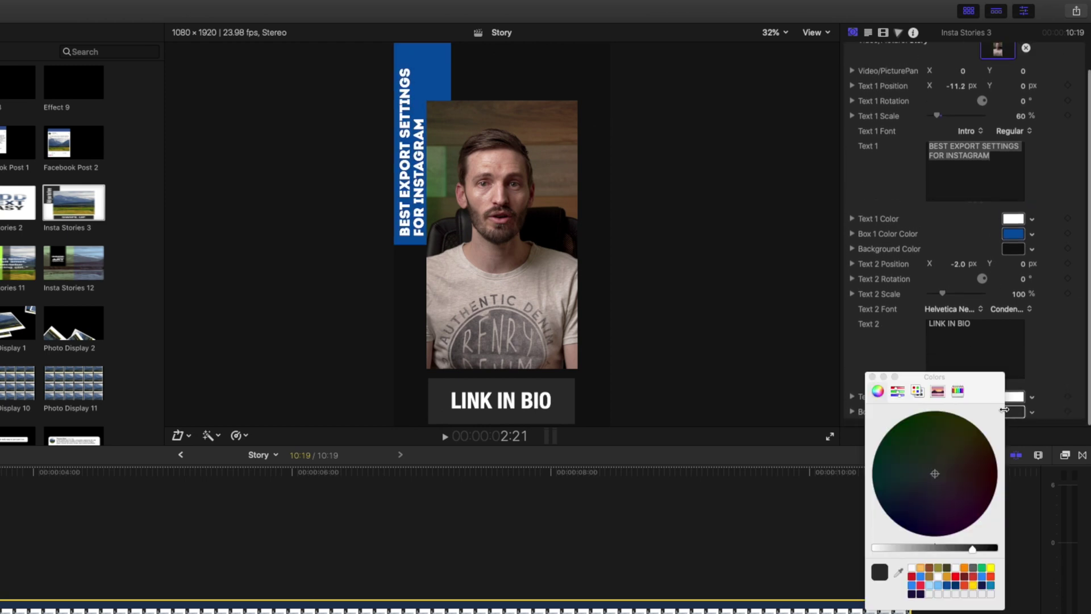
pyautogui.click(973, 586)
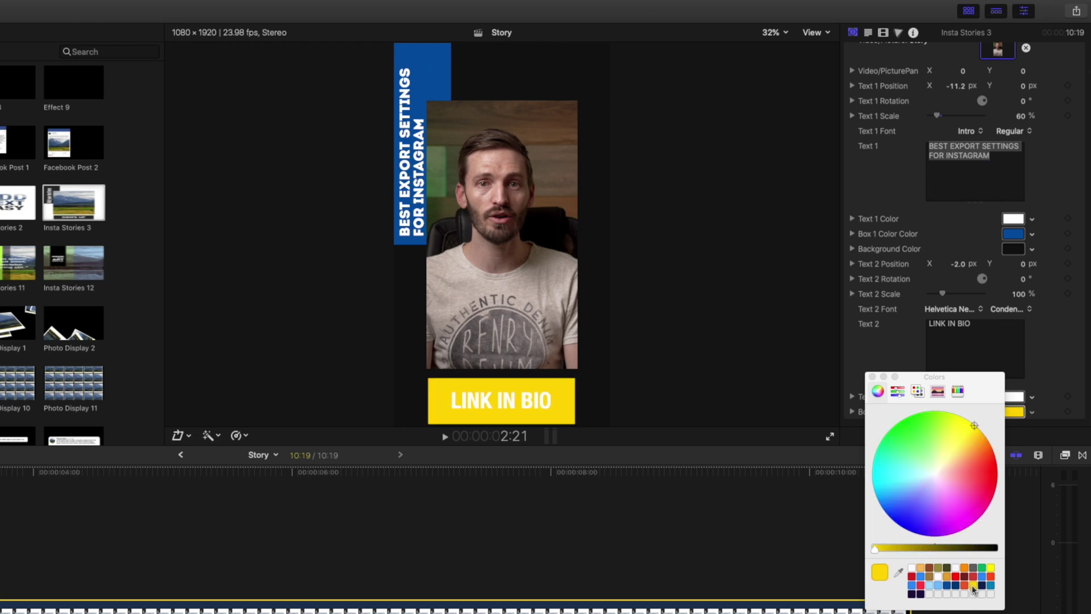
pyautogui.click(1014, 396)
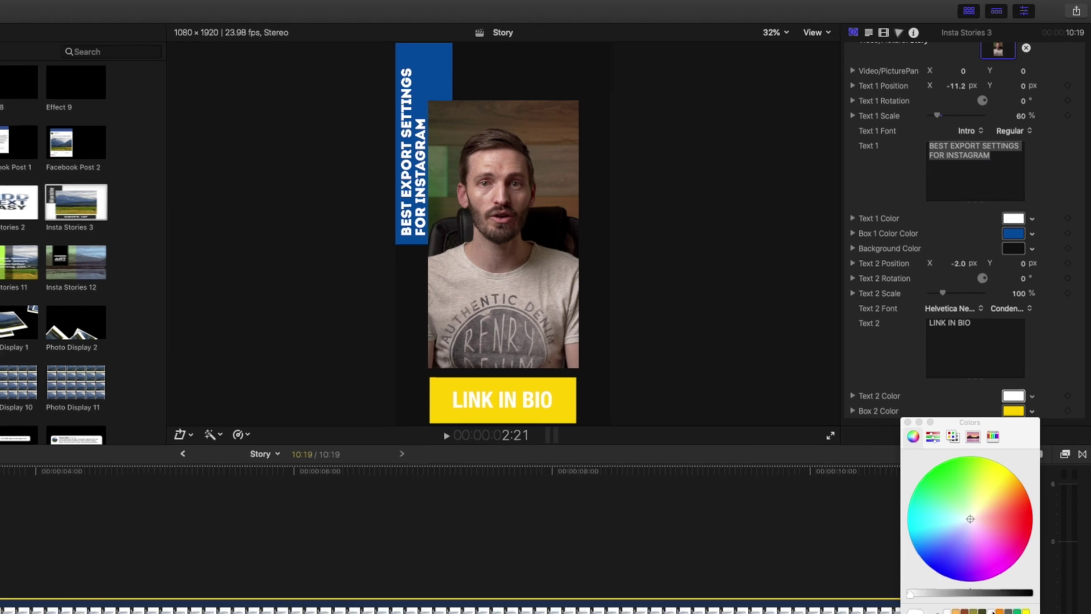
pyautogui.moveTo(910, 595); pyautogui.dragTo(1062, 597)
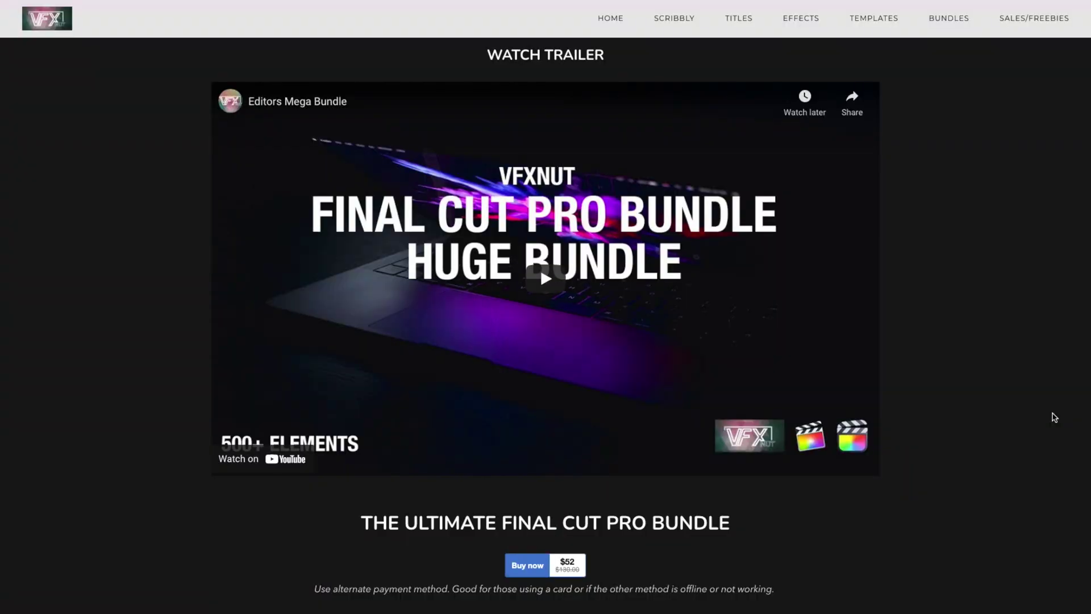
# Scroll the VFXNUT bundle page down to its packs list, then return to Final Cut Pro's sharing options
pyautogui.scroll(-10, 1054, 418)
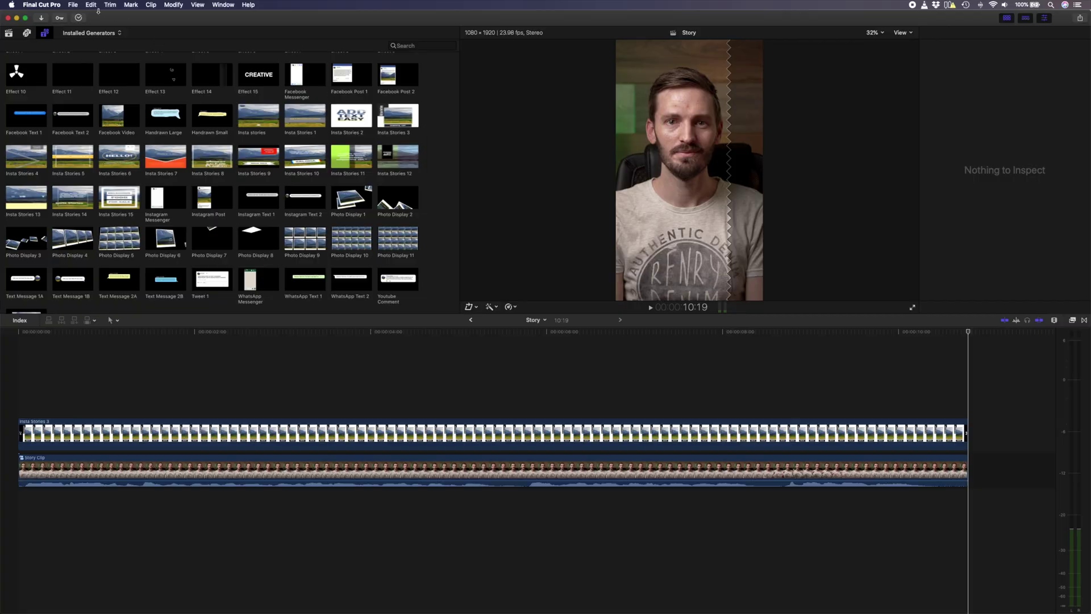
pyautogui.click(72, 4)
# Add a new Export File destination set to Computer, H.264 Better Quality, 1920 x 1080
pyautogui.moveTo(142, 98)
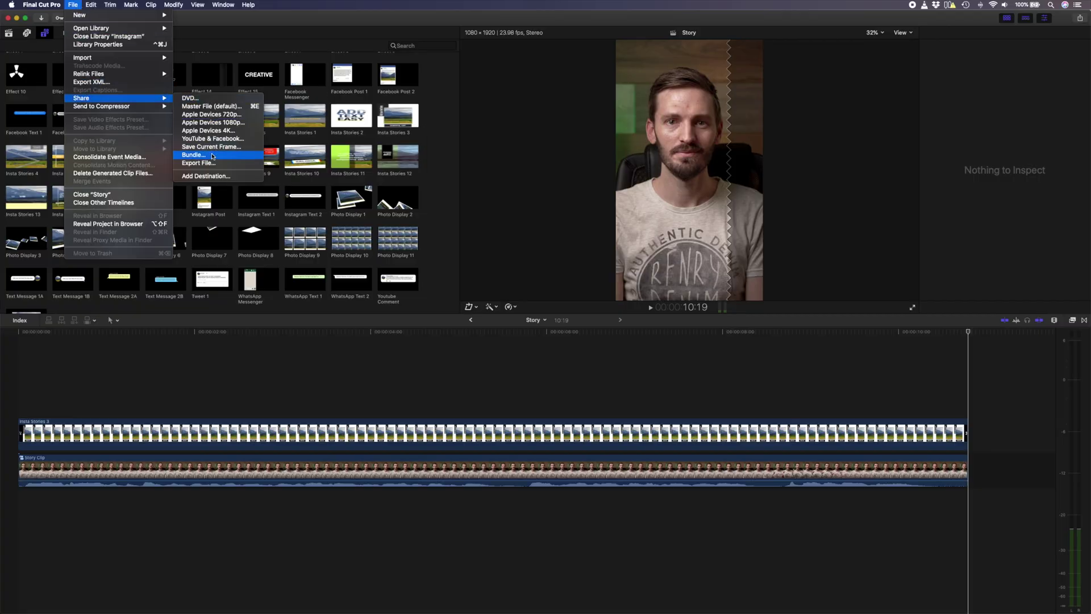
pyautogui.click(255, 177)
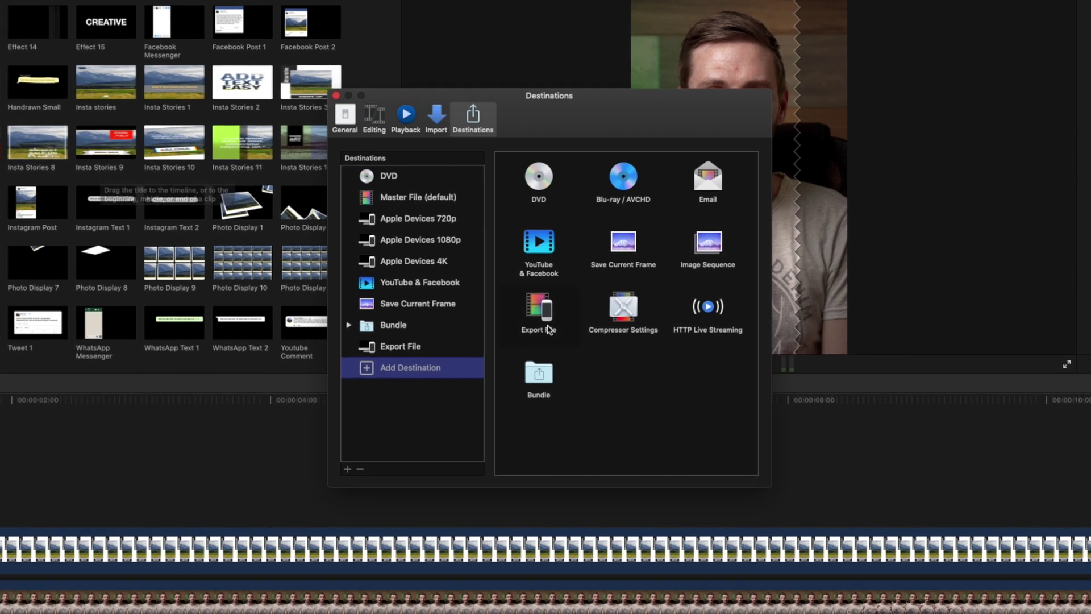
pyautogui.moveTo(539, 310); pyautogui.dragTo(438, 357)
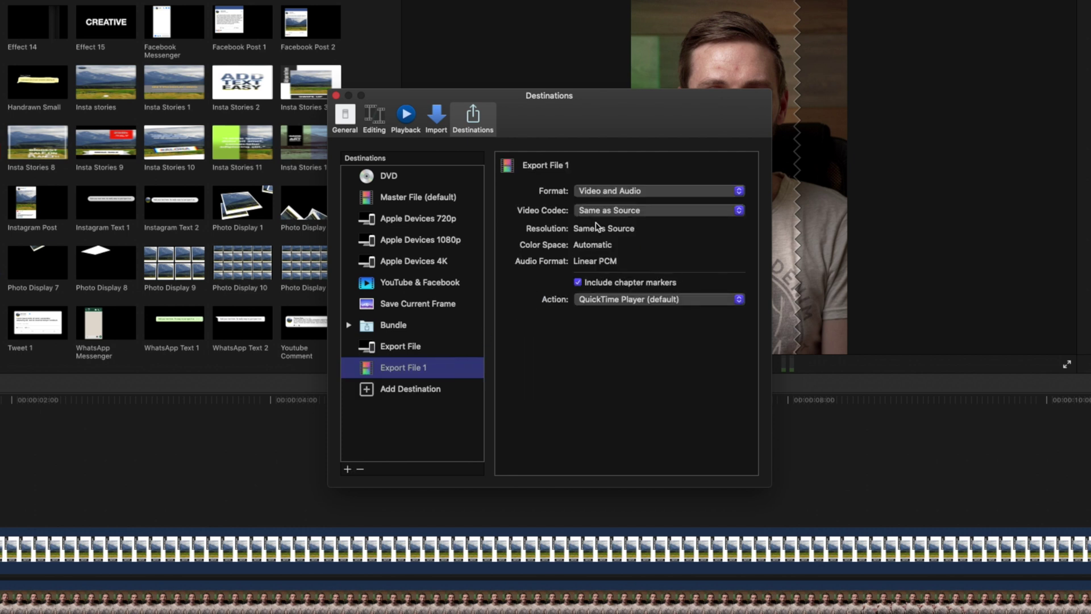
pyautogui.click(606, 192)
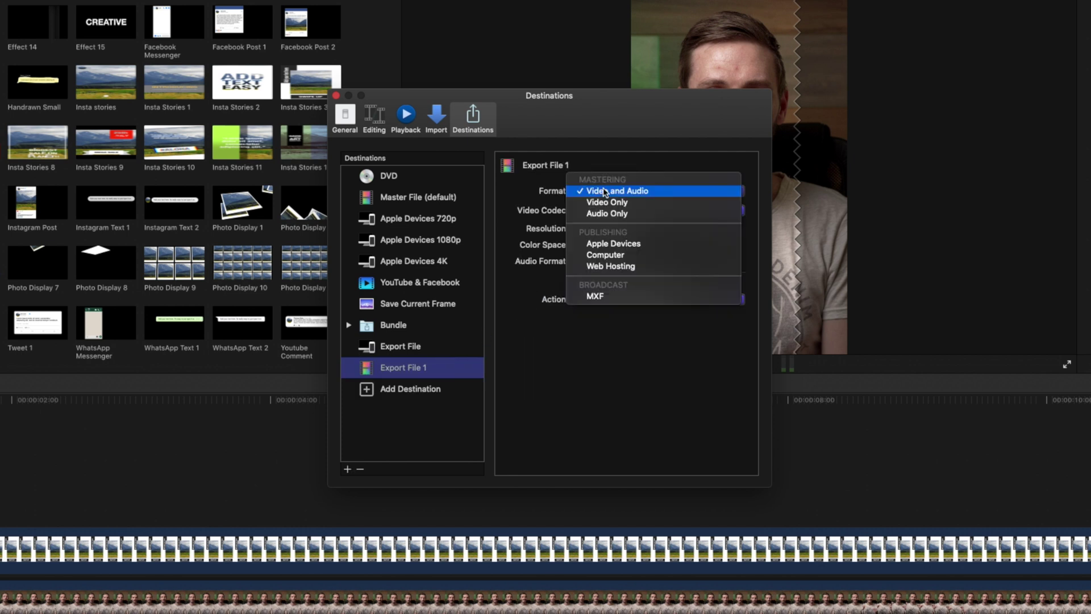
pyautogui.click(649, 259)
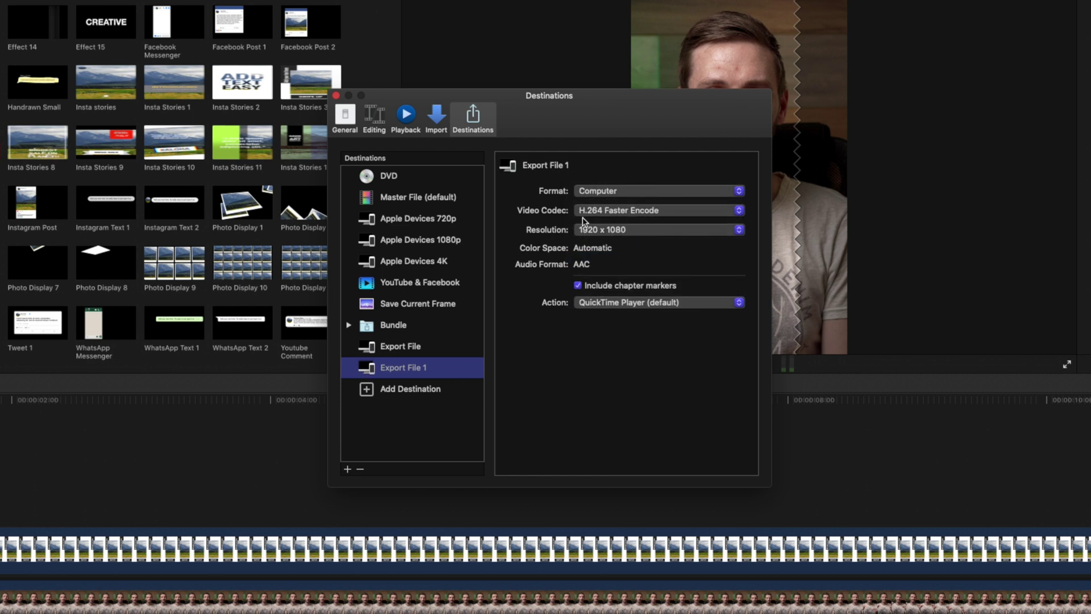
pyautogui.click(603, 213)
pyautogui.click(672, 224)
pyautogui.click(630, 230)
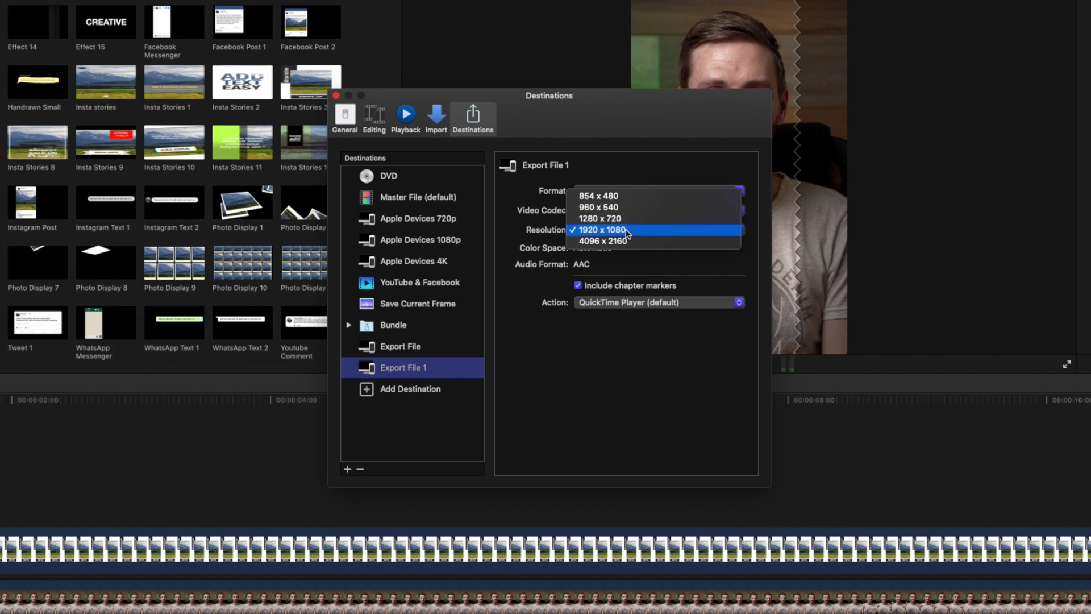
pyautogui.click(644, 234)
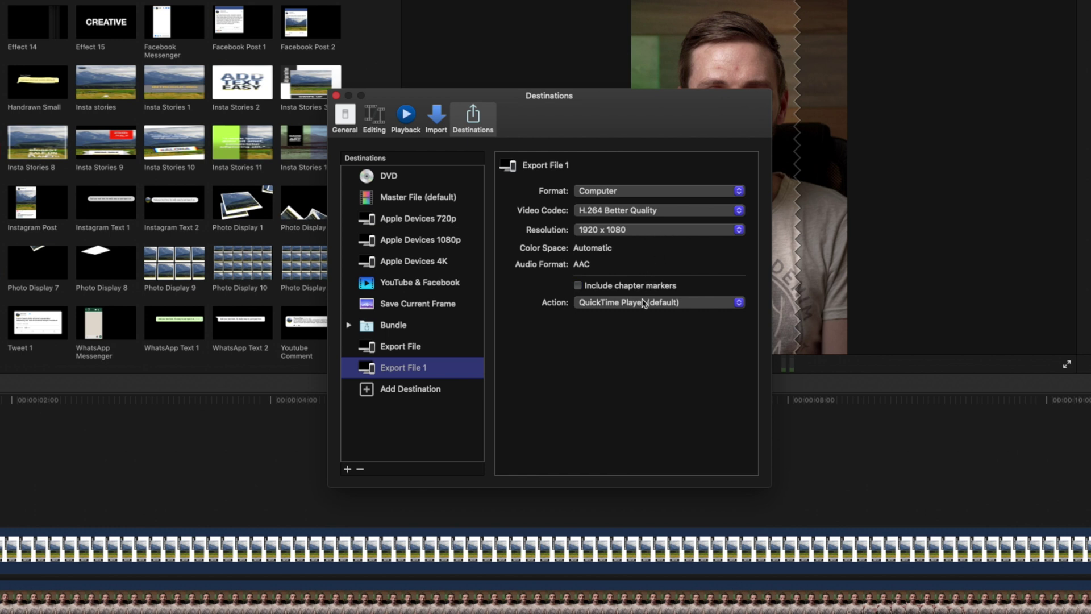
# Set the destination's after-export action to Save only and rename it Instagram
pyautogui.click(644, 303)
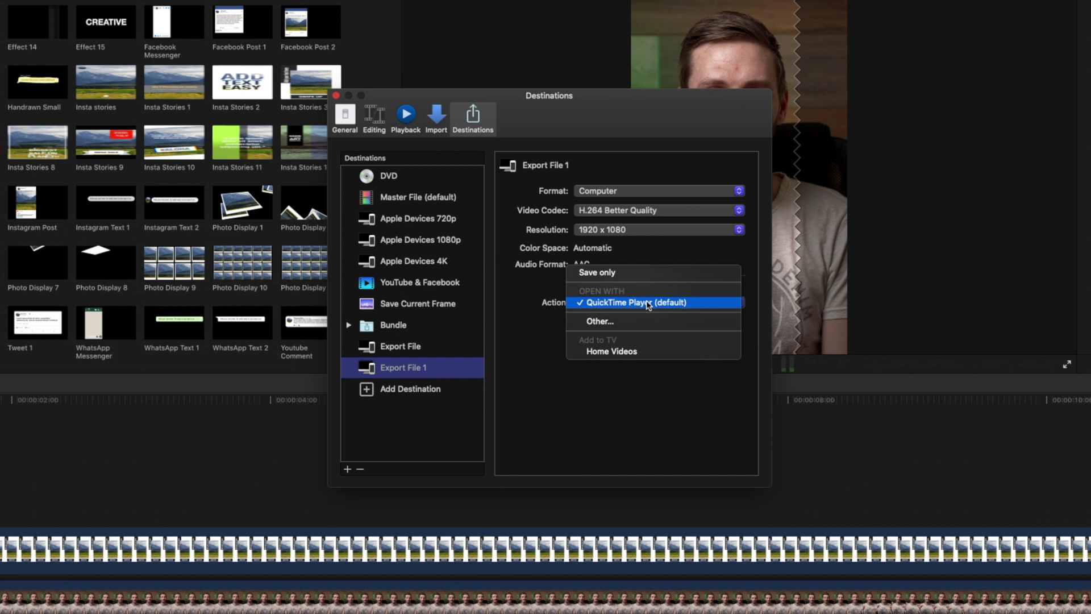
pyautogui.click(654, 274)
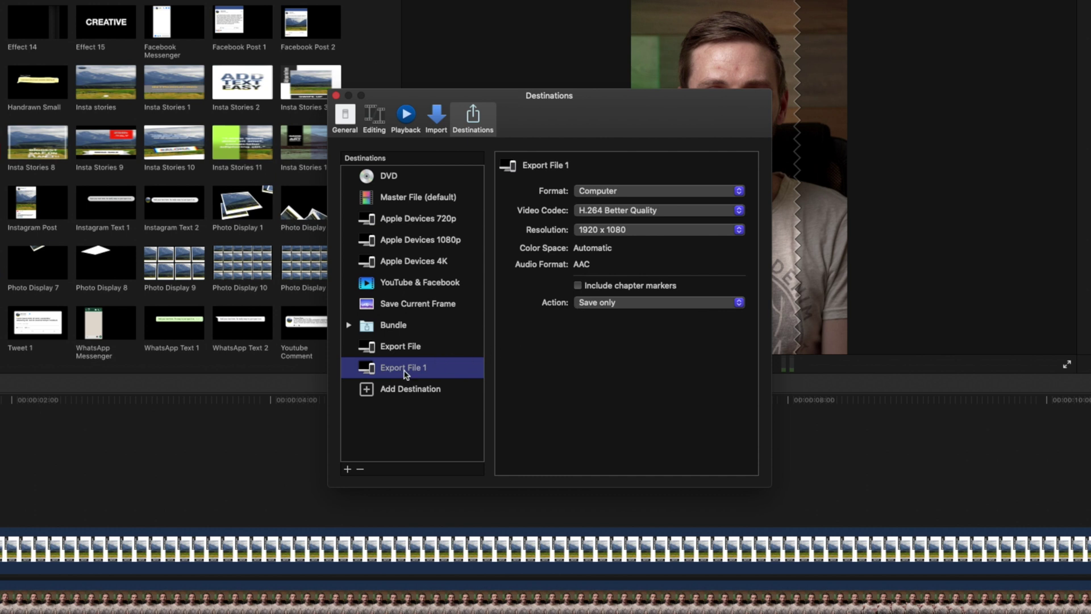
pyautogui.doubleClick(404, 368)
pyautogui.write('Instagram')
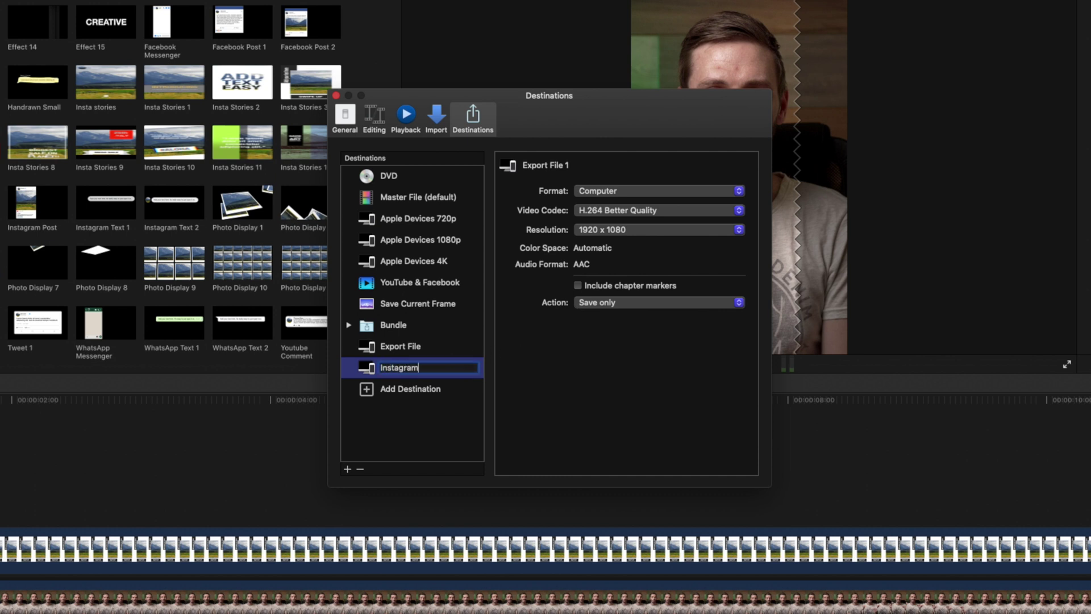
pyautogui.press('Return')
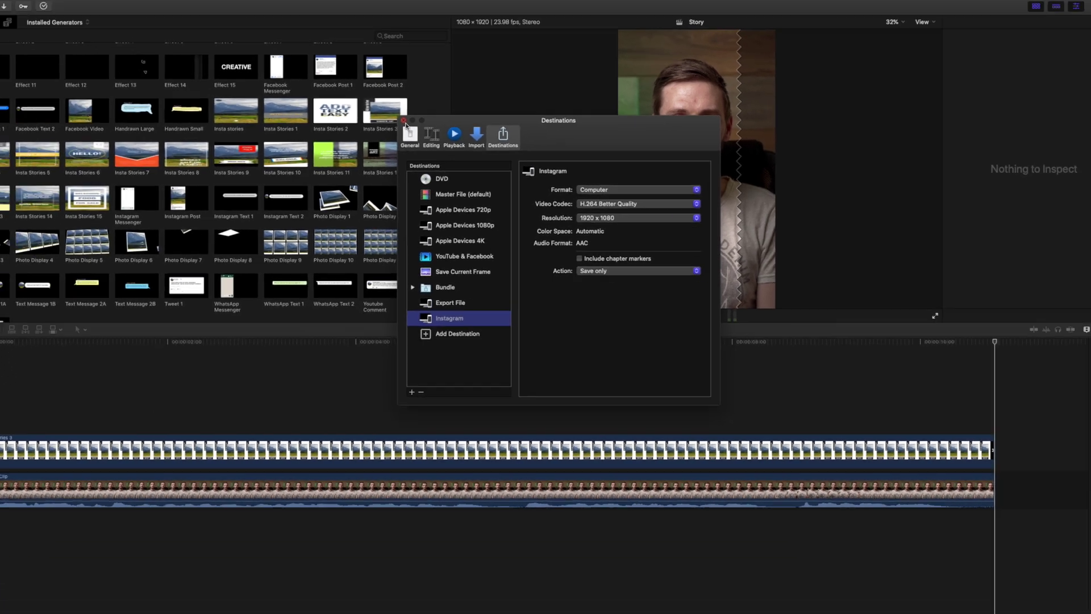
pyautogui.click(404, 121)
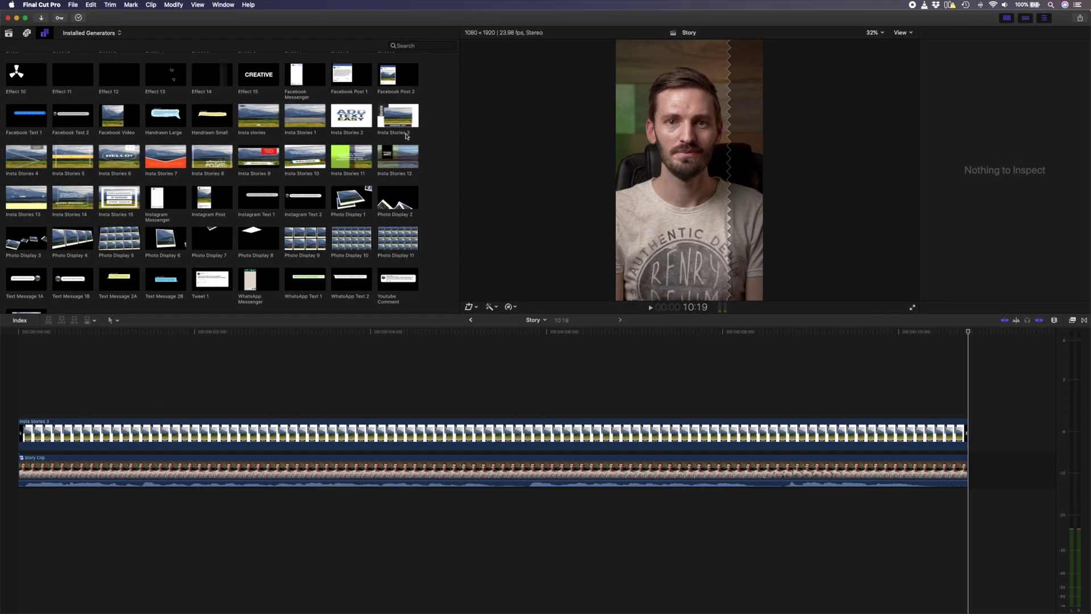
# Confirm the Instagram preset appears under File > Share and in the toolbar Share destinations
pyautogui.click(75, 6)
pyautogui.moveTo(93, 98)
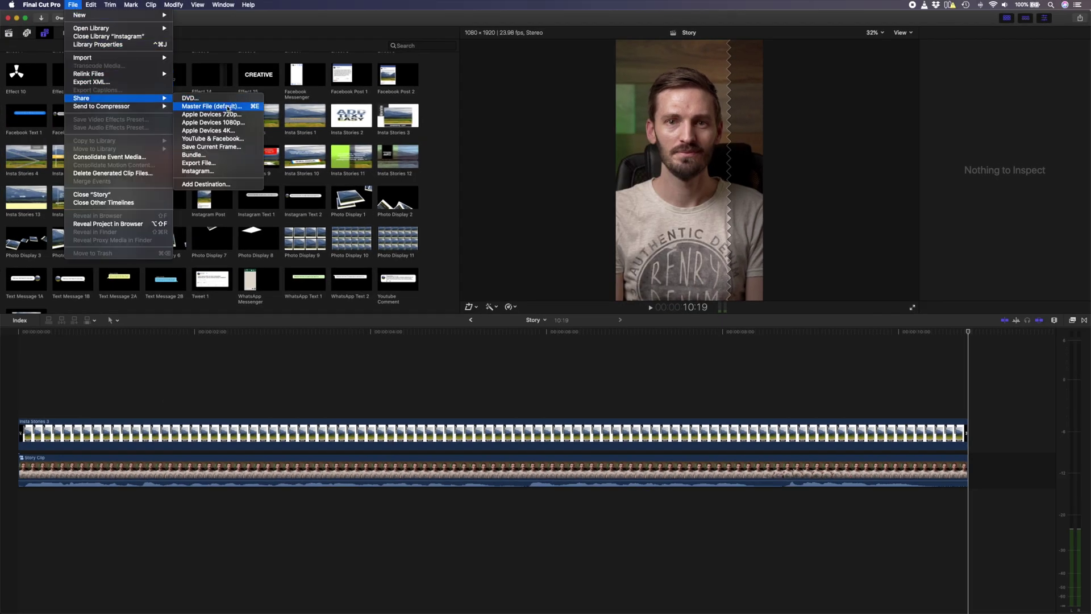
pyautogui.click(1082, 22)
pyautogui.click(1080, 18)
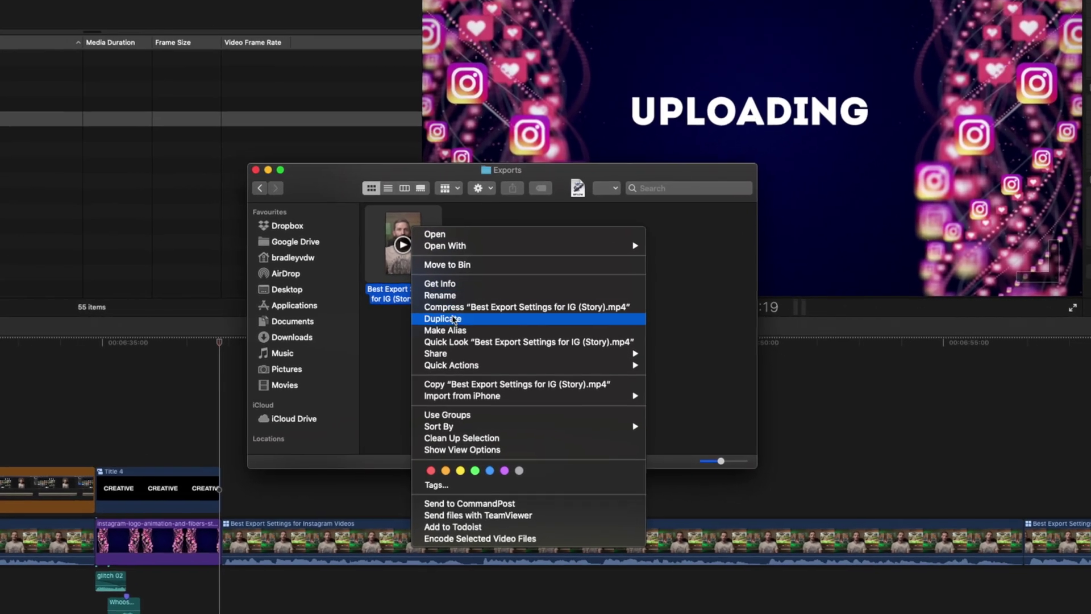
# AirDrop Best Export Settings for IG (Story).mp4 from Finder to the iPhone
pyautogui.moveTo(562, 339)
pyautogui.click(690, 382)
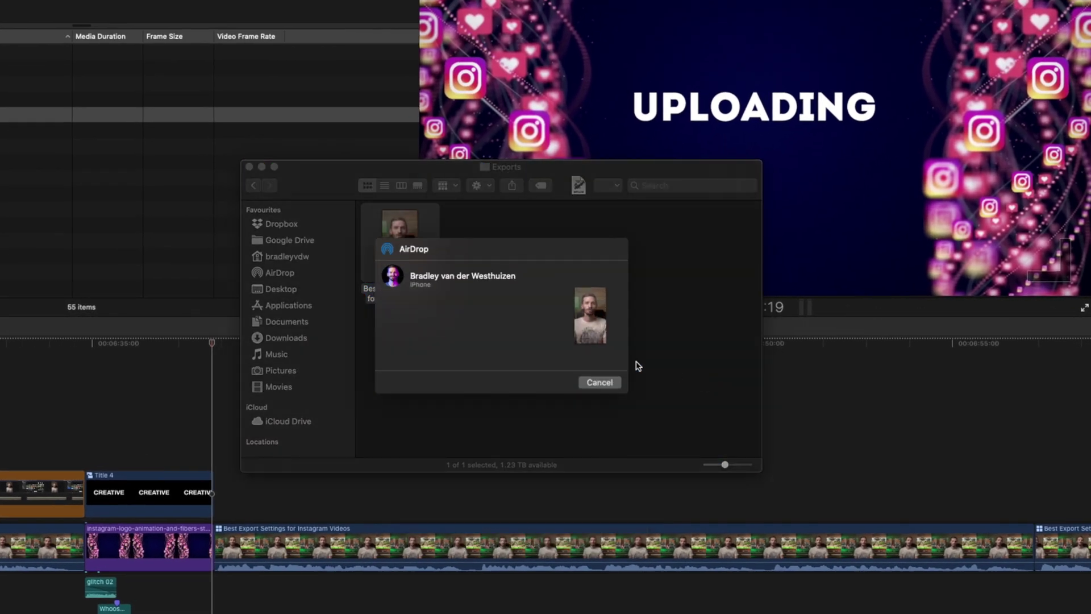
pyautogui.click(394, 278)
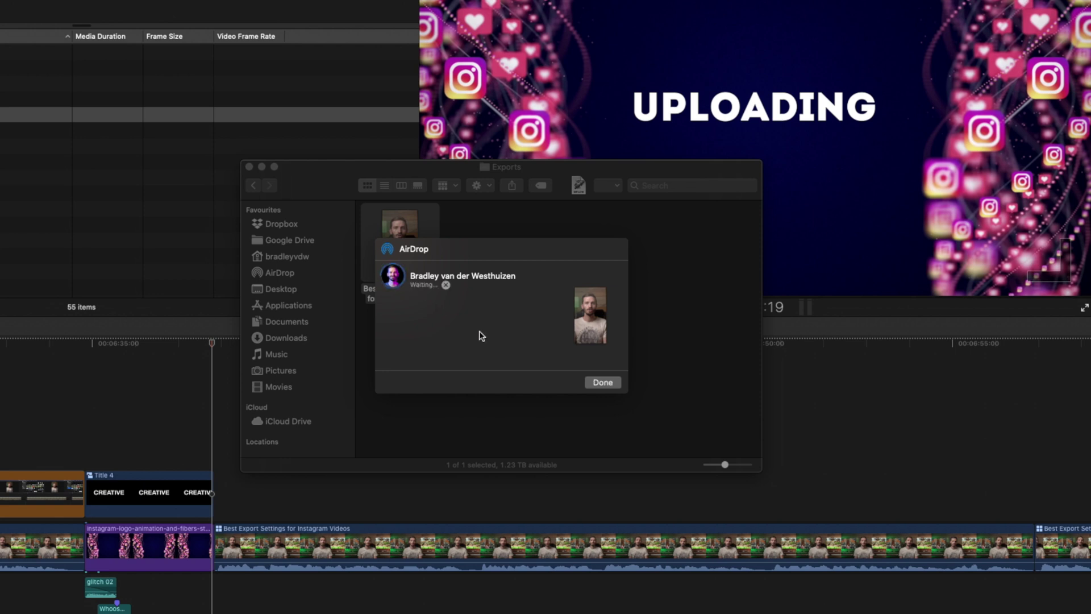